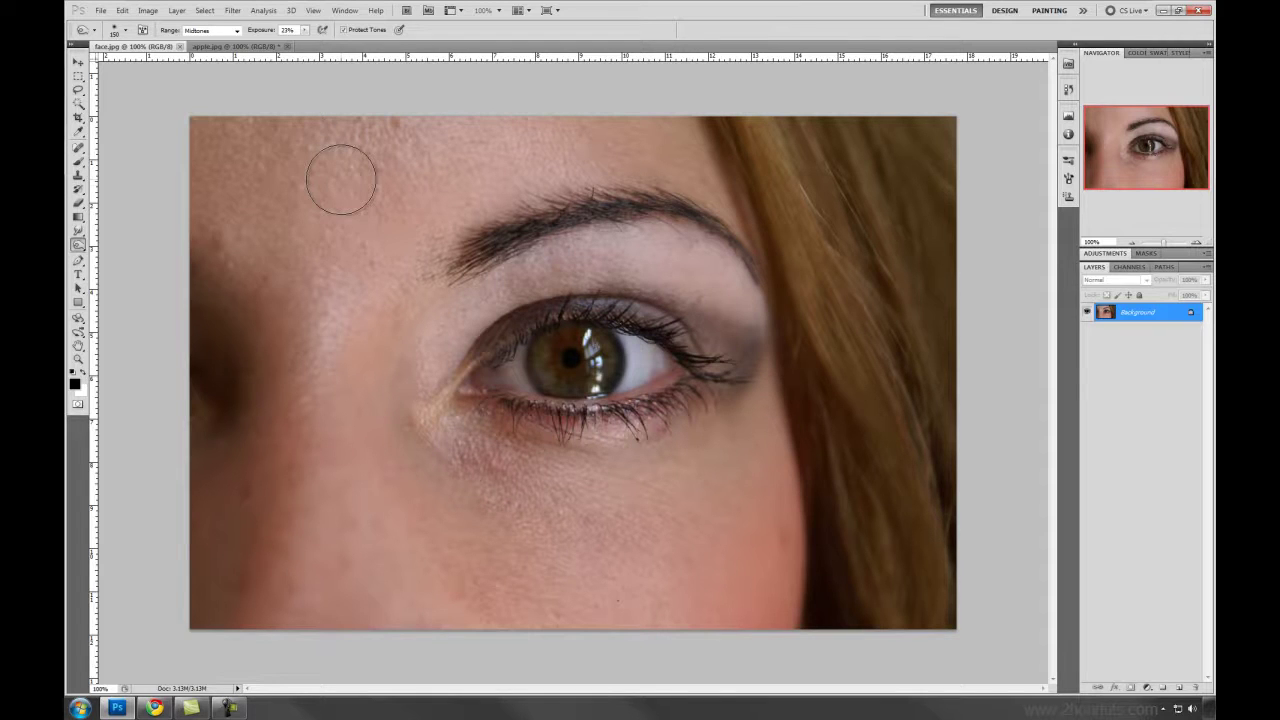
Activate the Burn tool
left_click(78, 244)
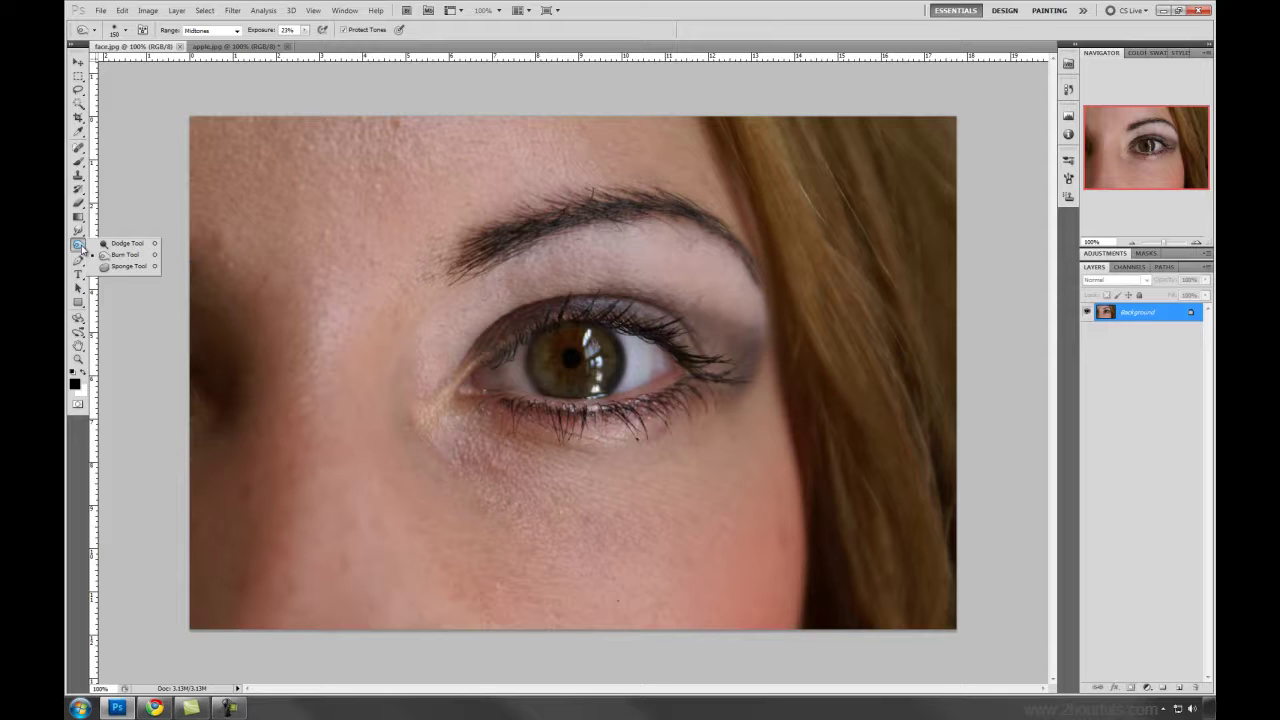
left_click(125, 243)
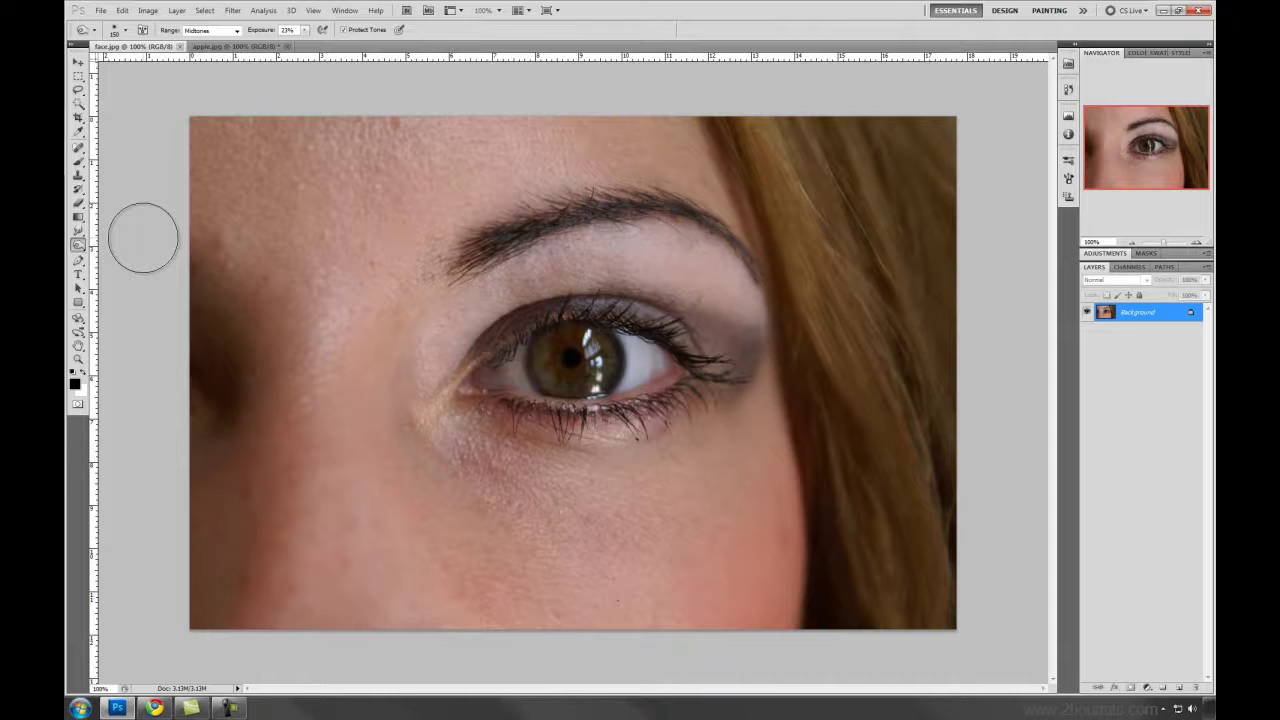
left_click(79, 246)
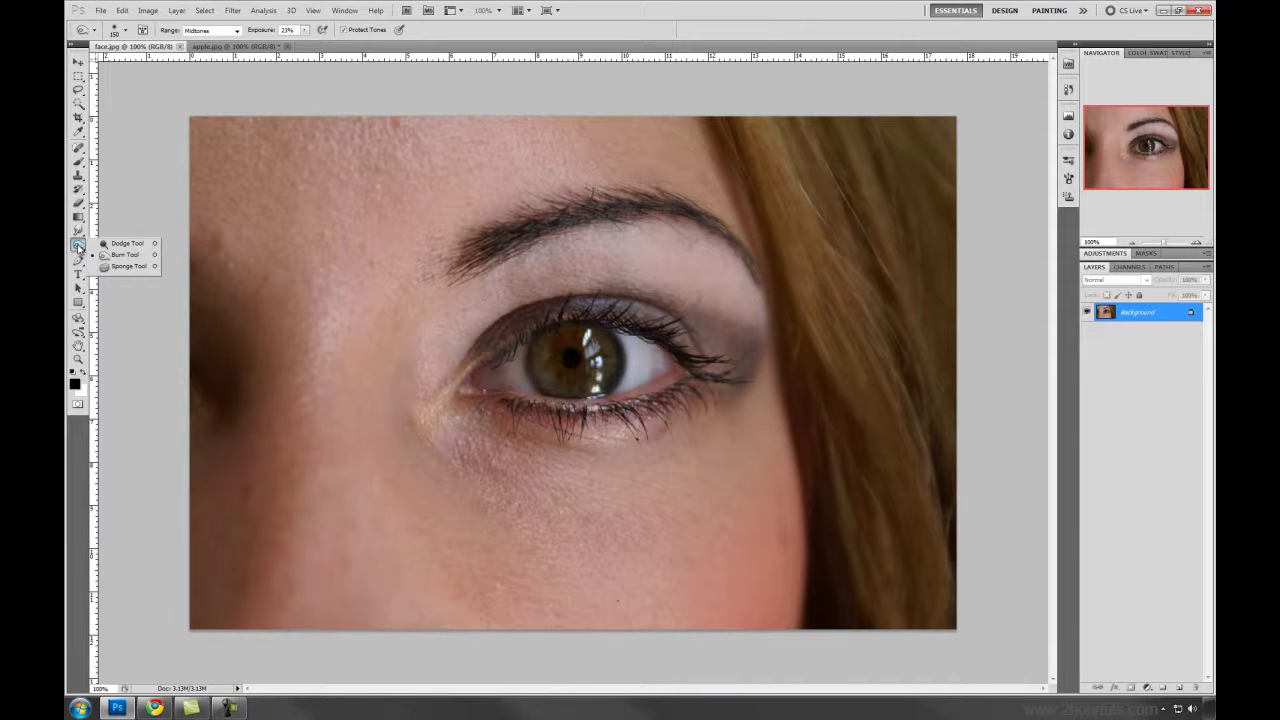
left_click(136, 261)
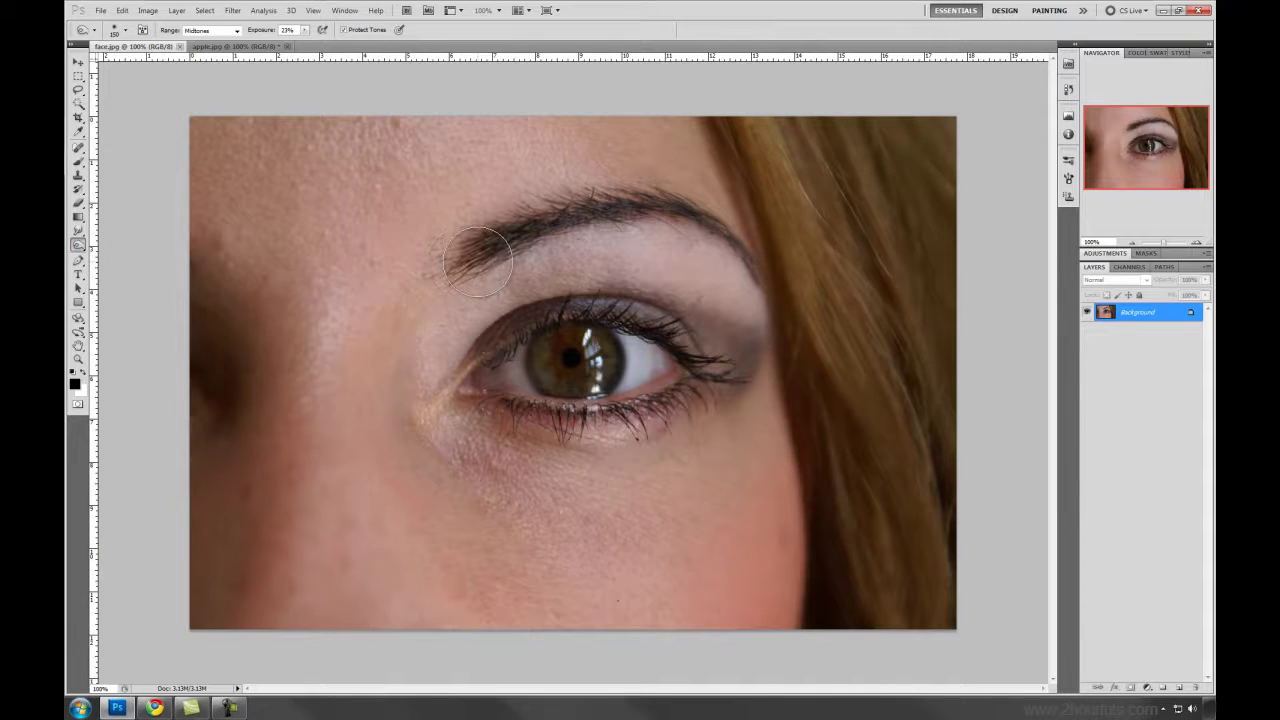
left_click(78, 231)
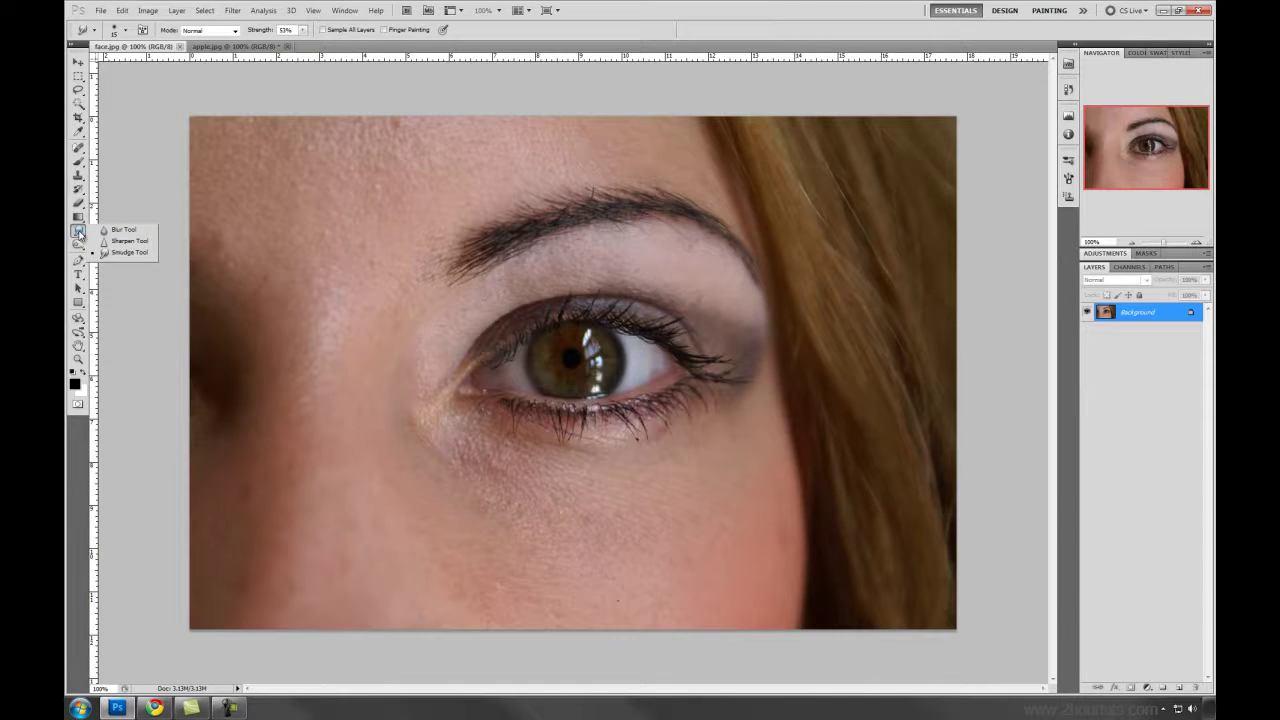
left_click(78, 245)
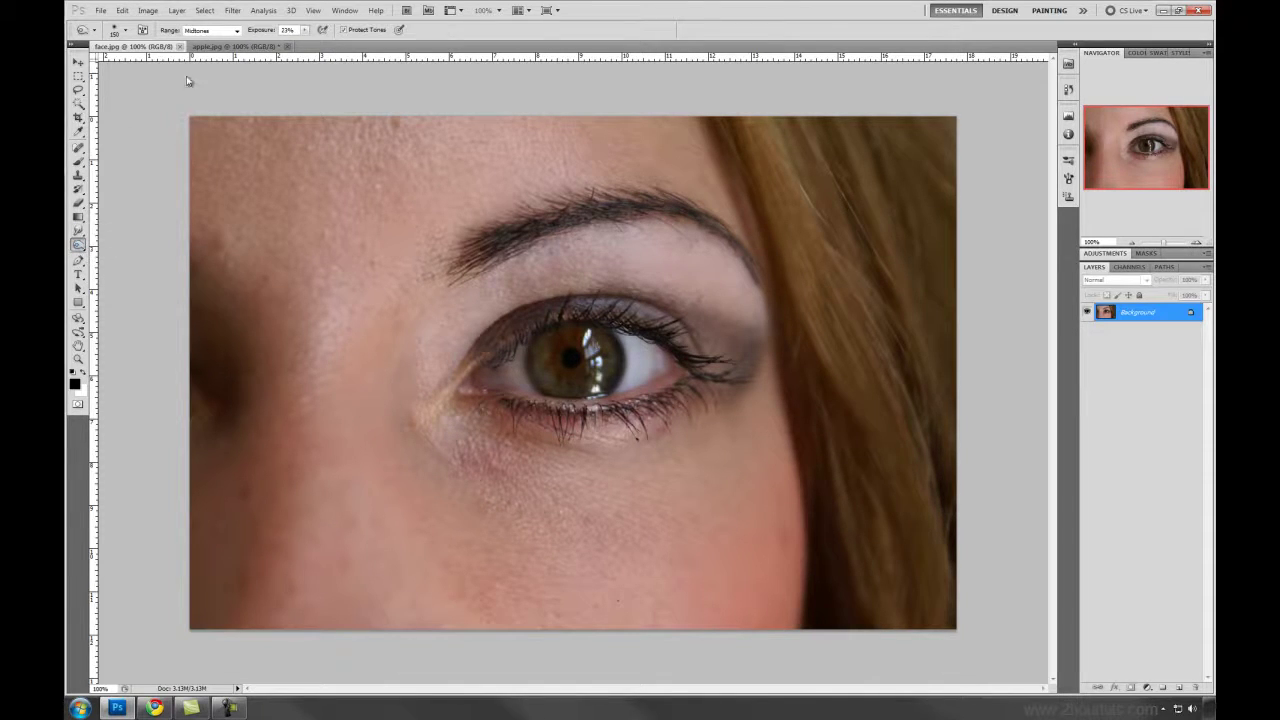
Try burning the skin under the eye with the Midtones range at 23% exposure, and undo the stroke
left_click(234, 32)
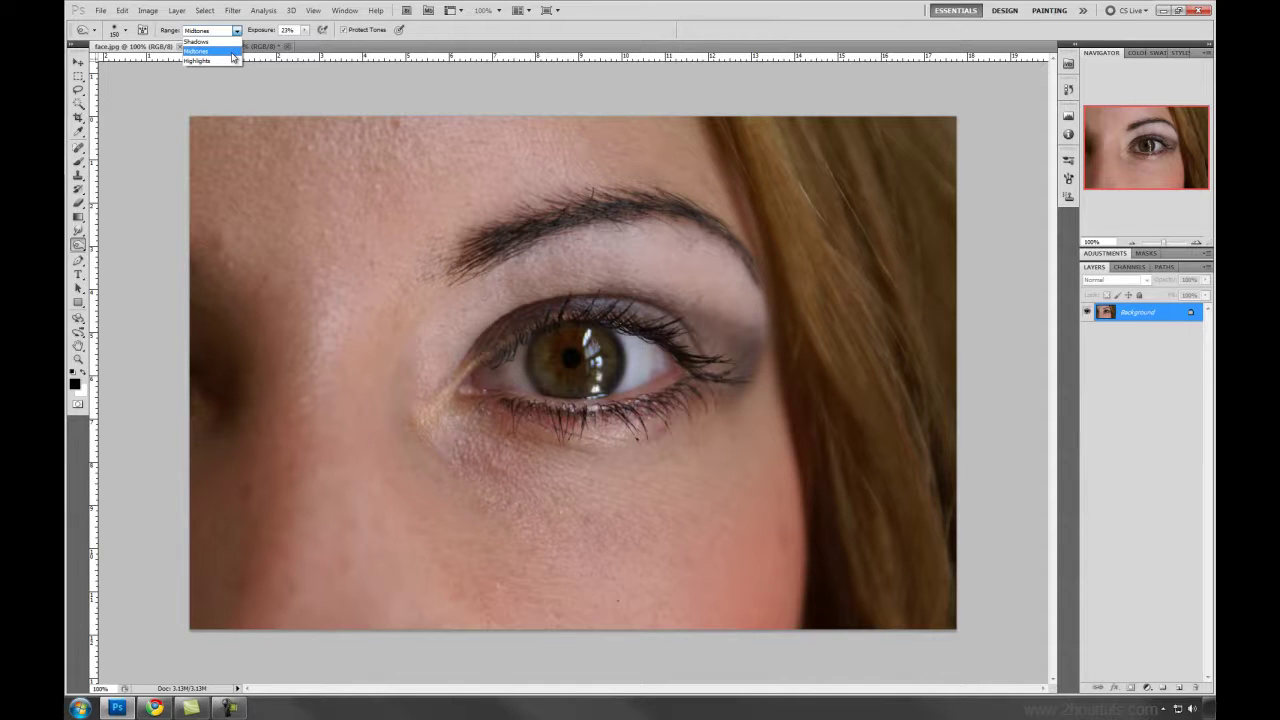
left_click(231, 52)
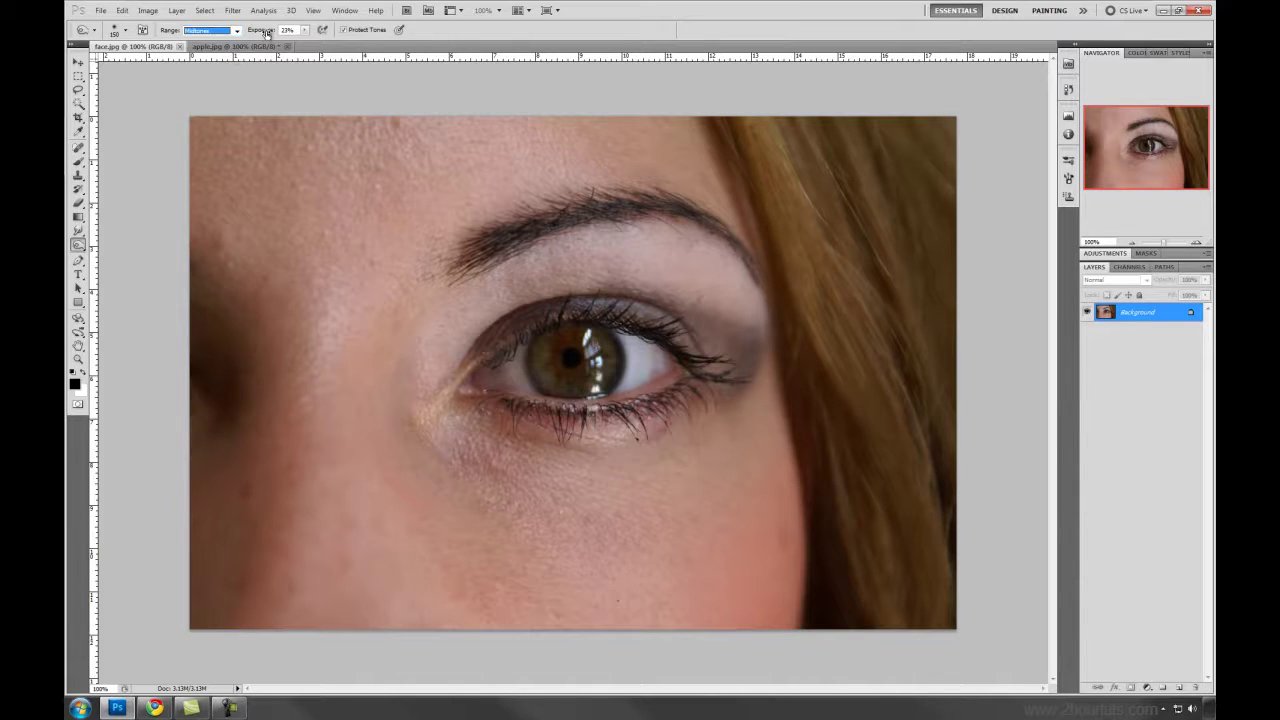
left_click(128, 34)
left_click(128, 34)
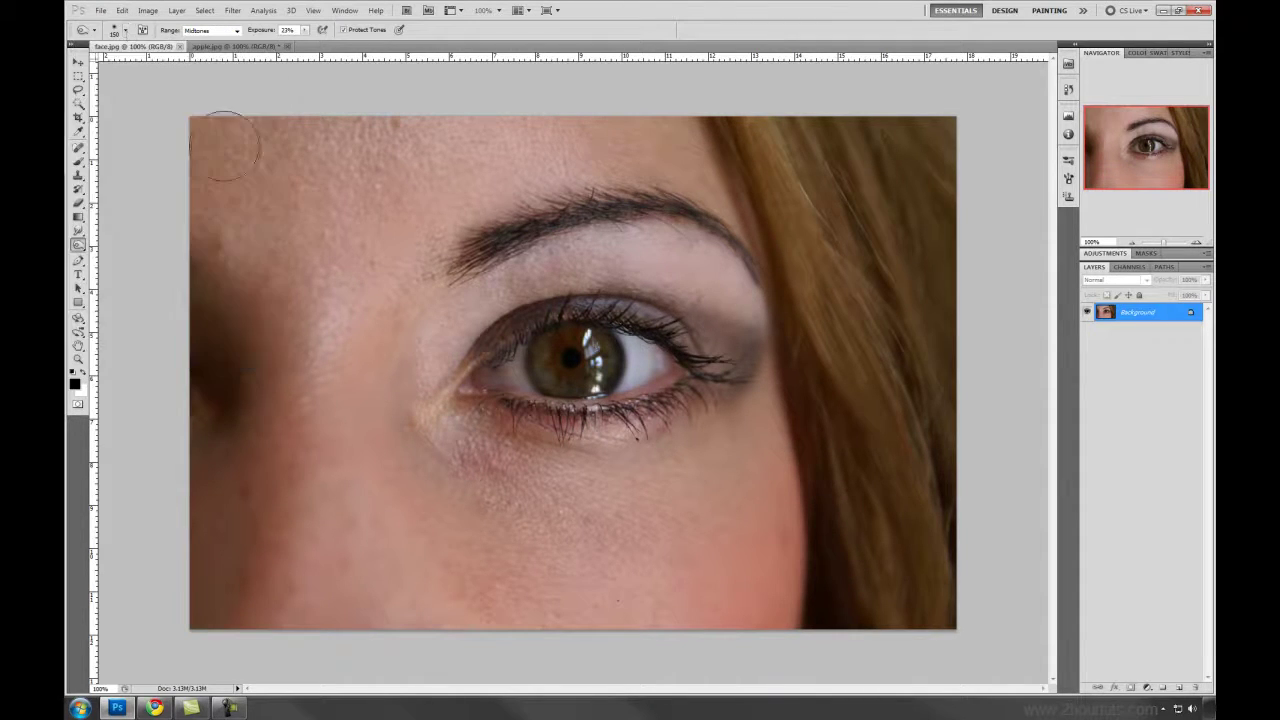
mouse_move(503, 433)
left_mouse_down()
mouse_move(696, 422)
mouse_move(512, 458)
mouse_move(419, 435)
mouse_move(572, 483)
mouse_move(704, 454)
mouse_move(647, 496)
mouse_move(527, 506)
mouse_move(554, 530)
mouse_move(698, 523)
mouse_move(637, 553)
mouse_move(521, 561)
left_mouse_up()
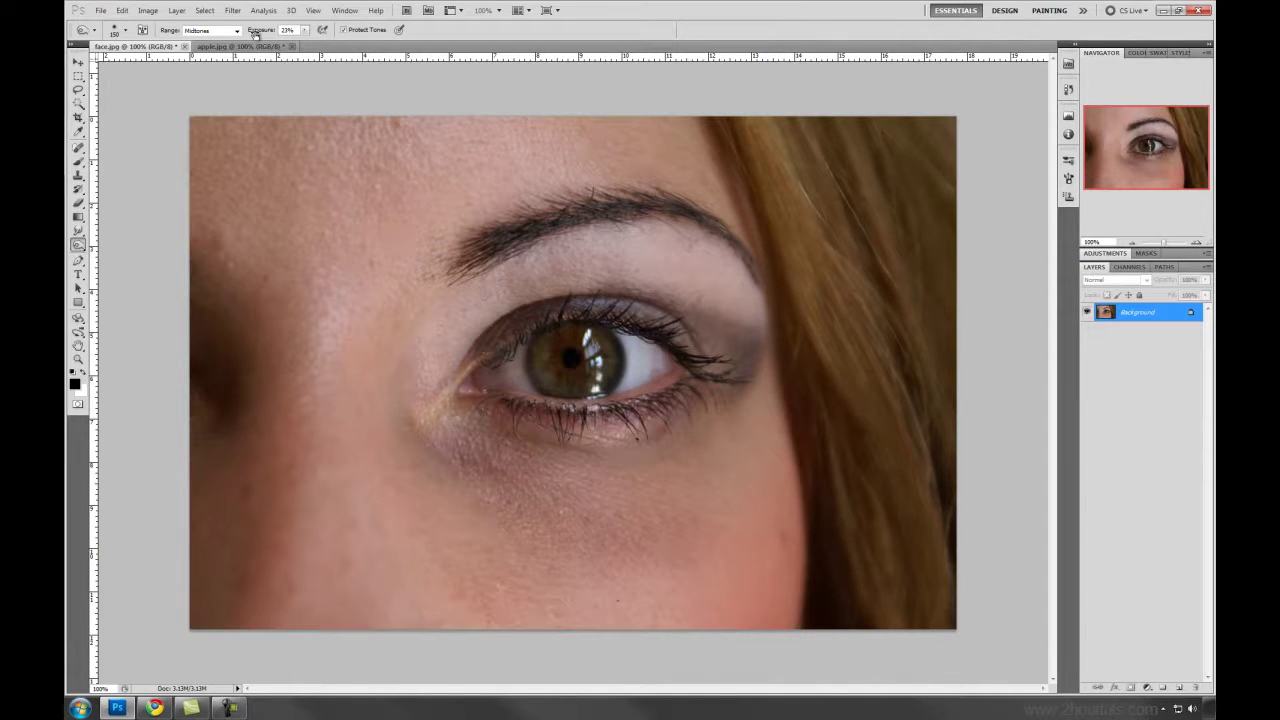
key("ctrl+z")
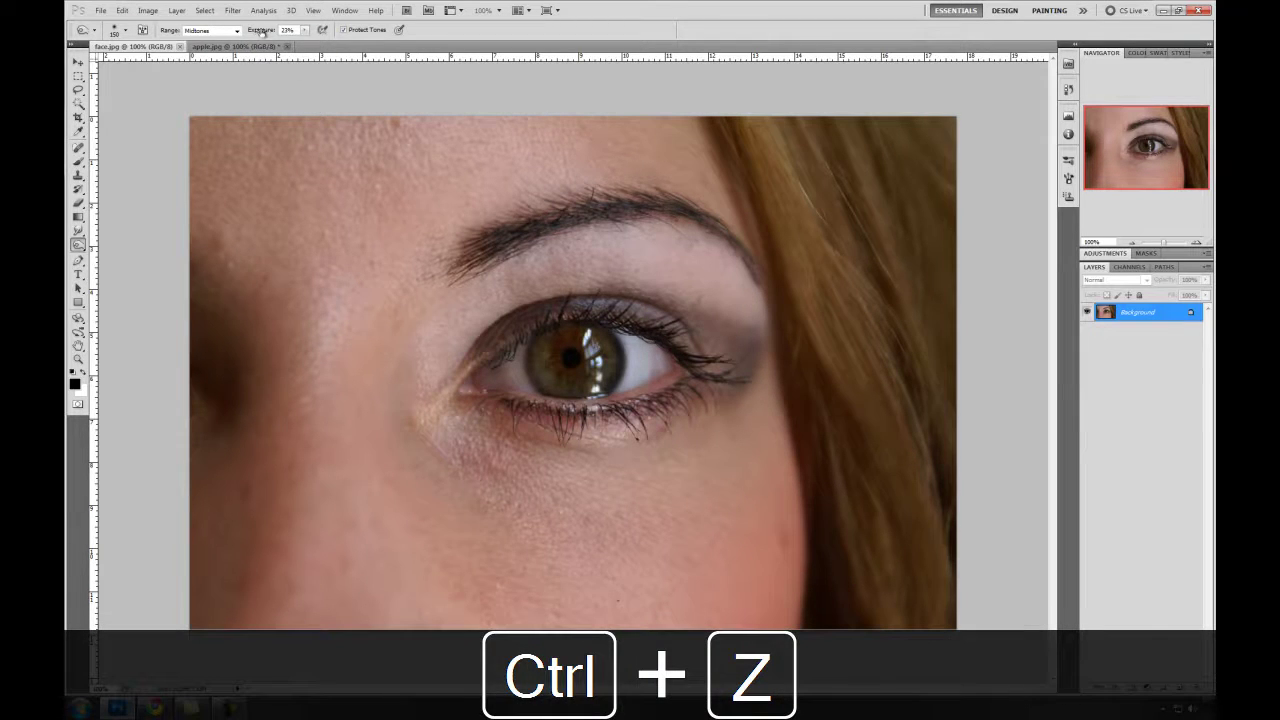
Try burning the skin beneath the eye at 86% exposure, and undo the stroke
left_click_drag(262, 31, 300, 32)
mouse_move(537, 423)
left_mouse_down()
mouse_move(484, 440)
mouse_move(720, 430)
mouse_move(490, 495)
mouse_move(576, 557)
mouse_move(657, 532)
left_mouse_up()
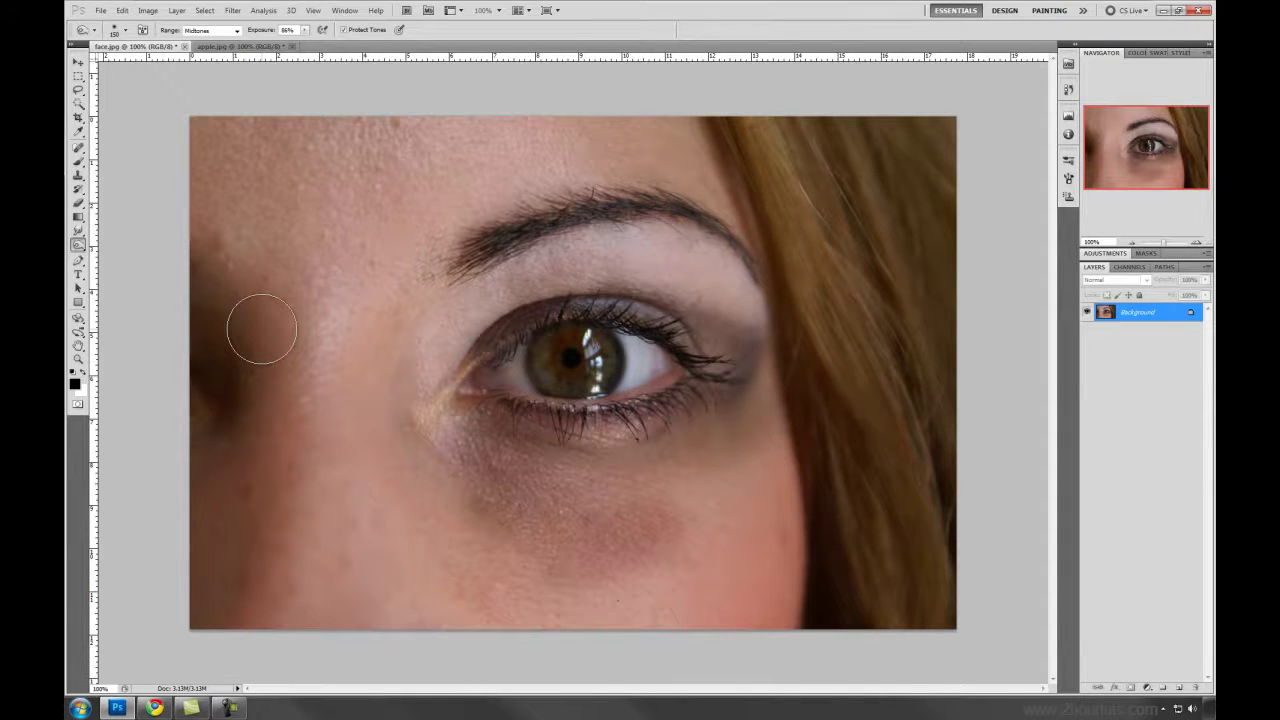
key("ctrl+z")
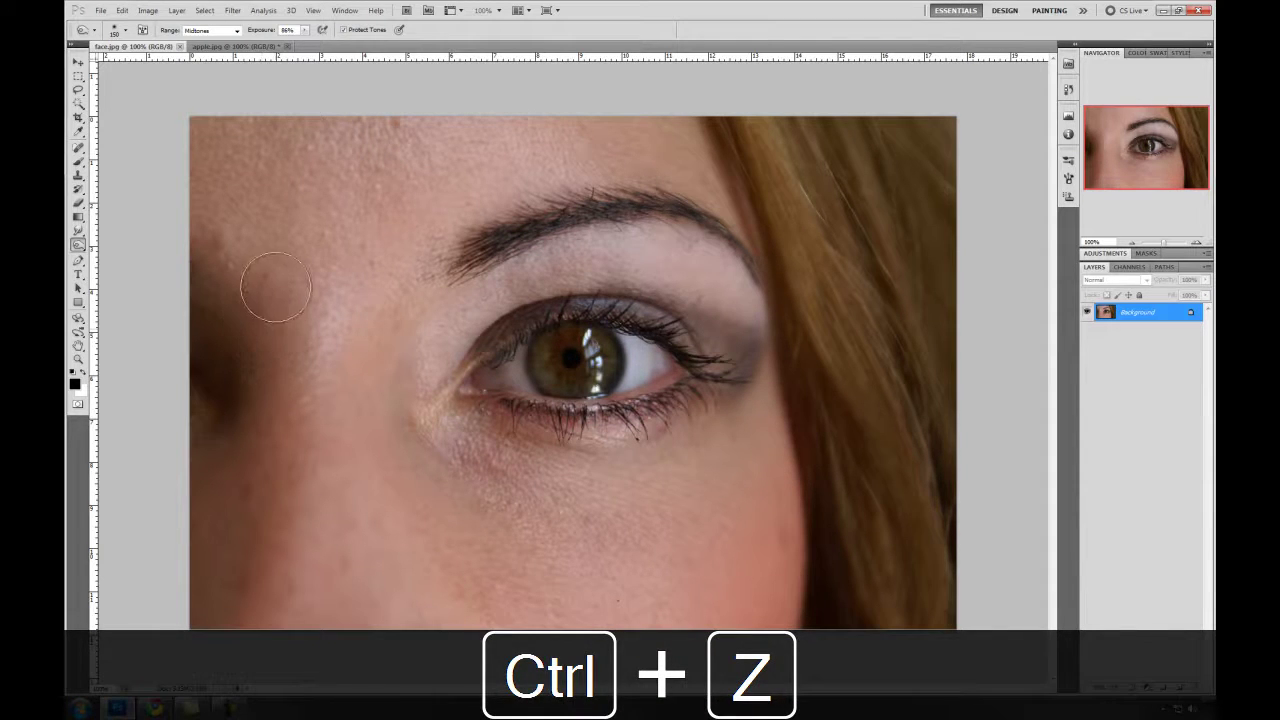
Set the Burn tool's exposure to 24% and its brush size to 175
left_click_drag(262, 37, 236, 36)
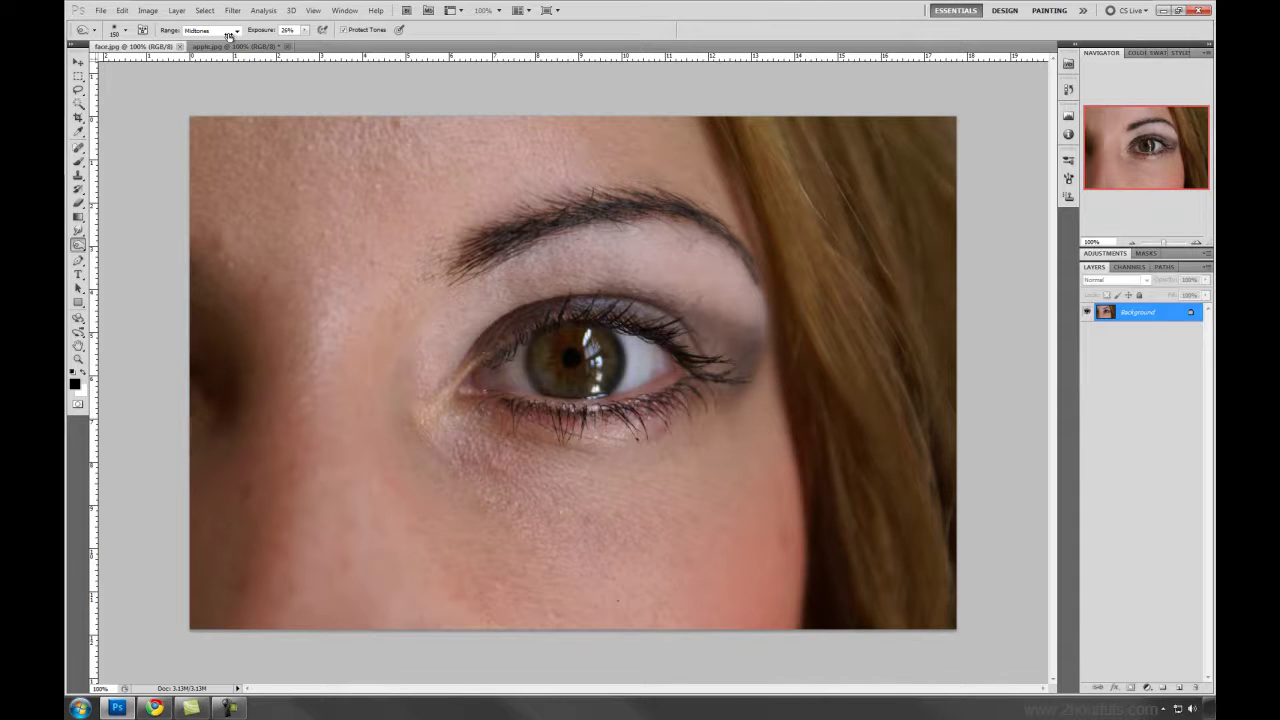
key("bracketright")
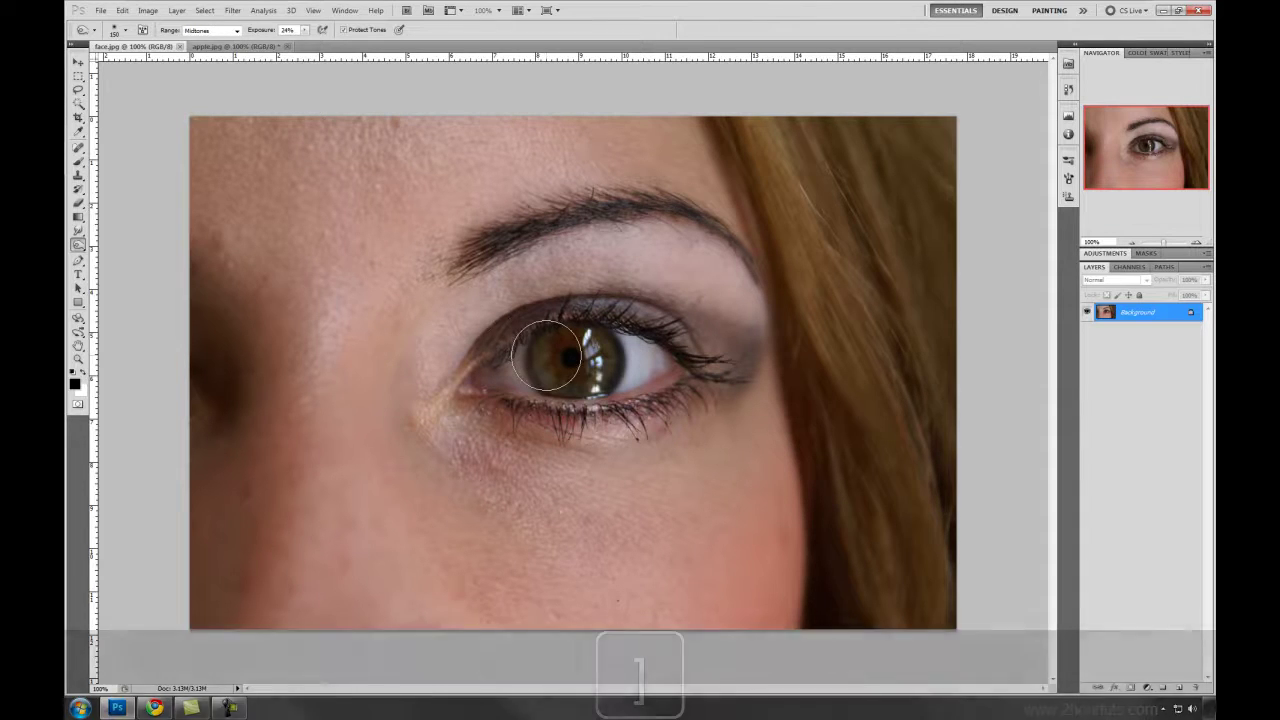
key("bracketleft")
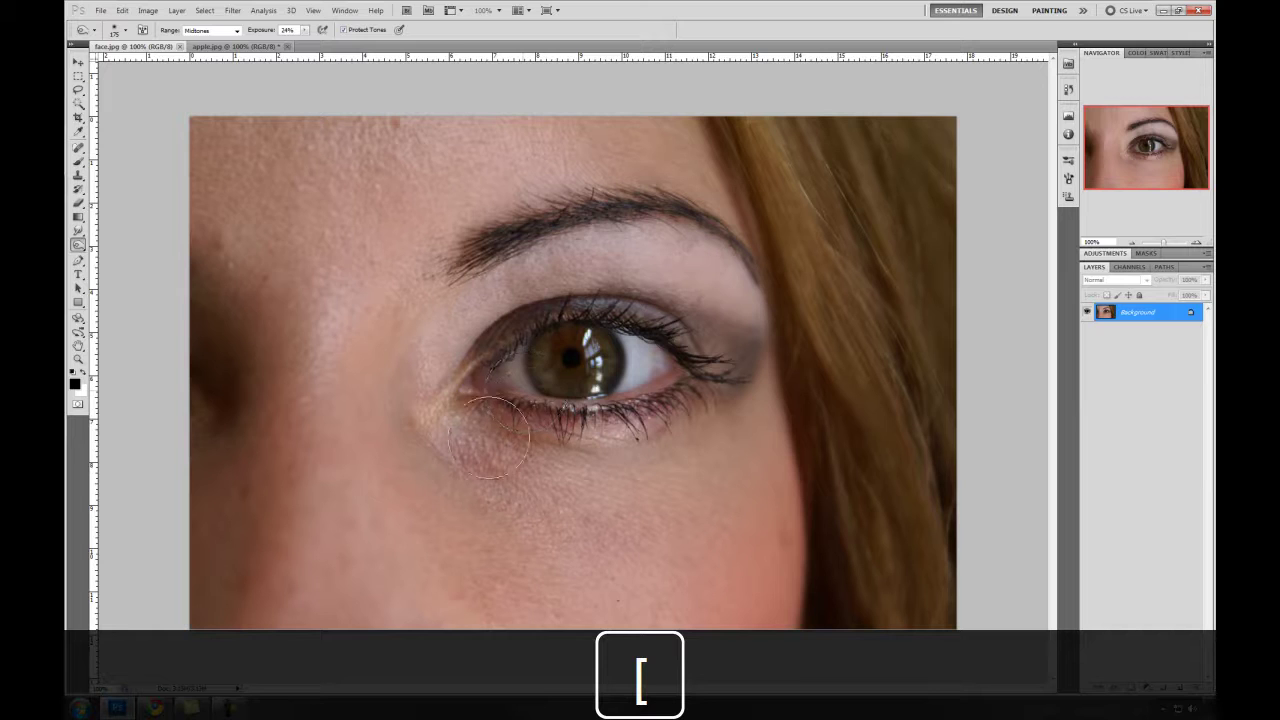
Try darkening the skin under the eye with broad Midtones burn strokes, and undo them all
mouse_move(525, 432)
left_mouse_down()
mouse_move(713, 423)
mouse_move(699, 441)
mouse_move(512, 486)
mouse_move(630, 506)
mouse_move(700, 496)
mouse_move(521, 531)
mouse_move(567, 534)
mouse_move(717, 490)
mouse_move(684, 541)
mouse_move(579, 575)
mouse_move(637, 610)
mouse_move(680, 557)
left_mouse_up()
mouse_move(469, 440)
left_mouse_down()
mouse_move(715, 428)
mouse_move(584, 475)
mouse_move(614, 525)
mouse_move(605, 555)
left_mouse_up()
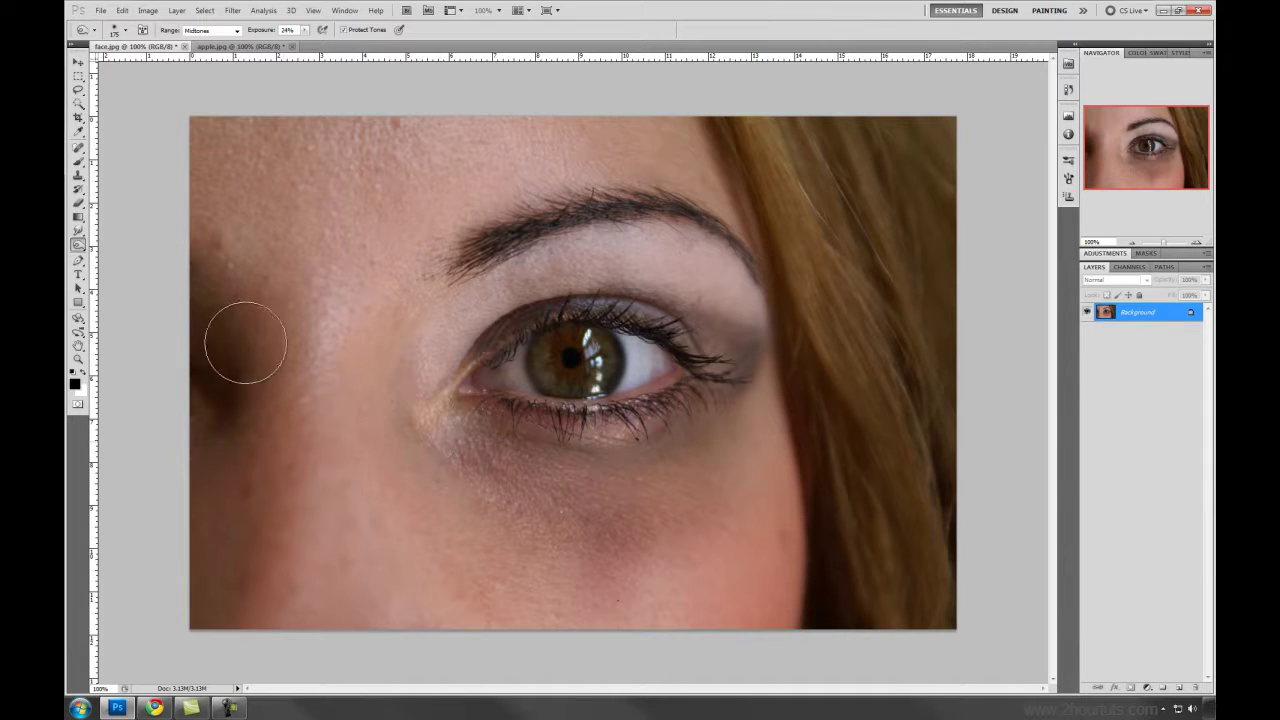
key("ctrl+z")
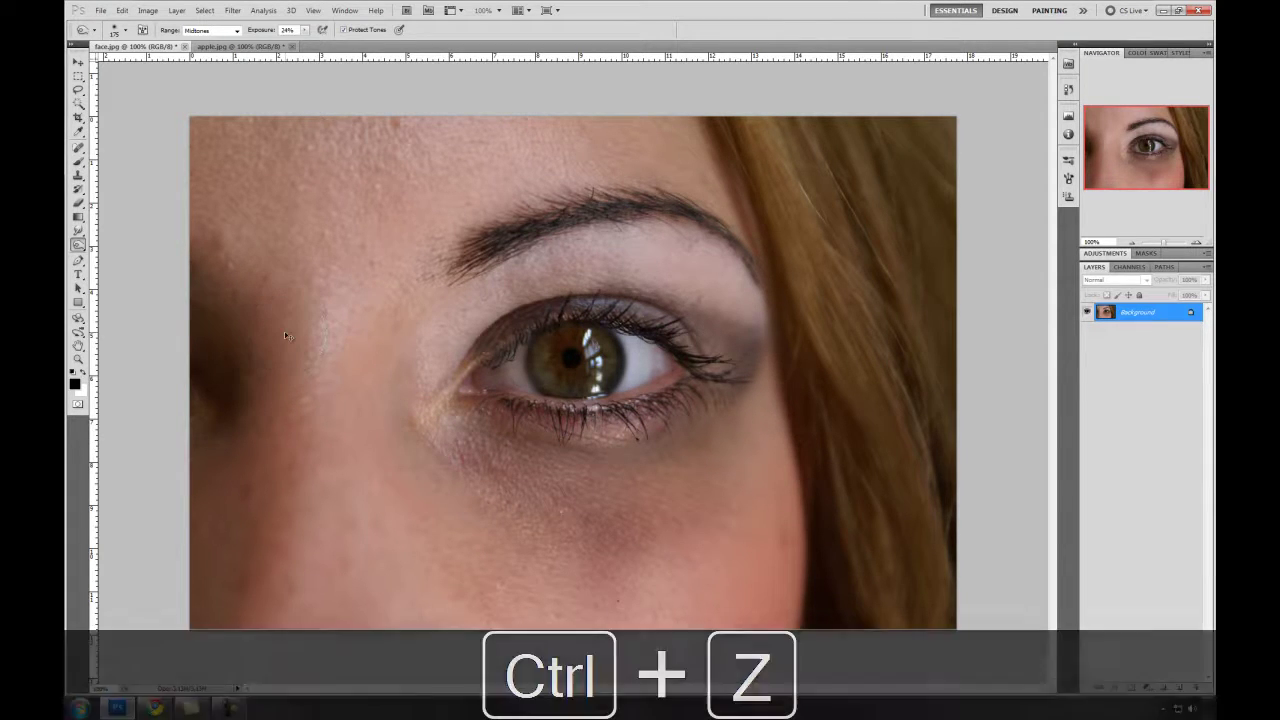
key("ctrl+alt+z")
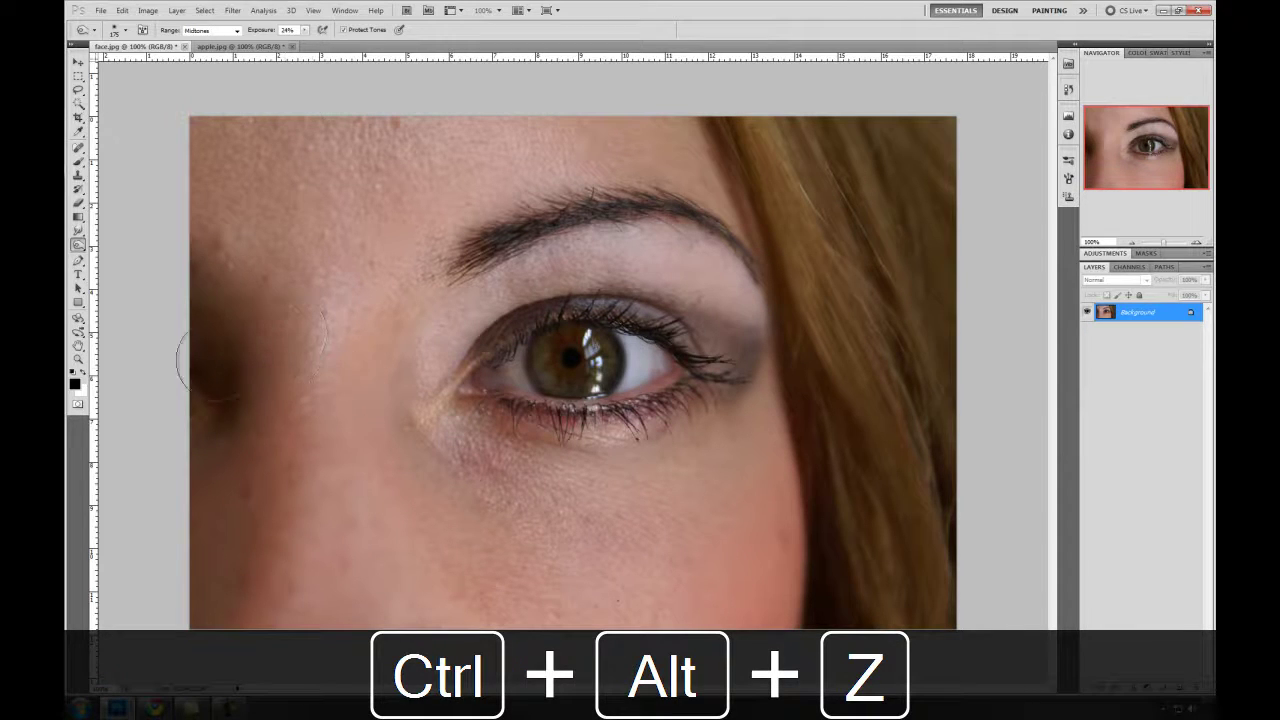
Try lightening the skin under the eye with the Dodge tool at size 150, Midtones range and 50% exposure, and undo it
right_click(78, 245)
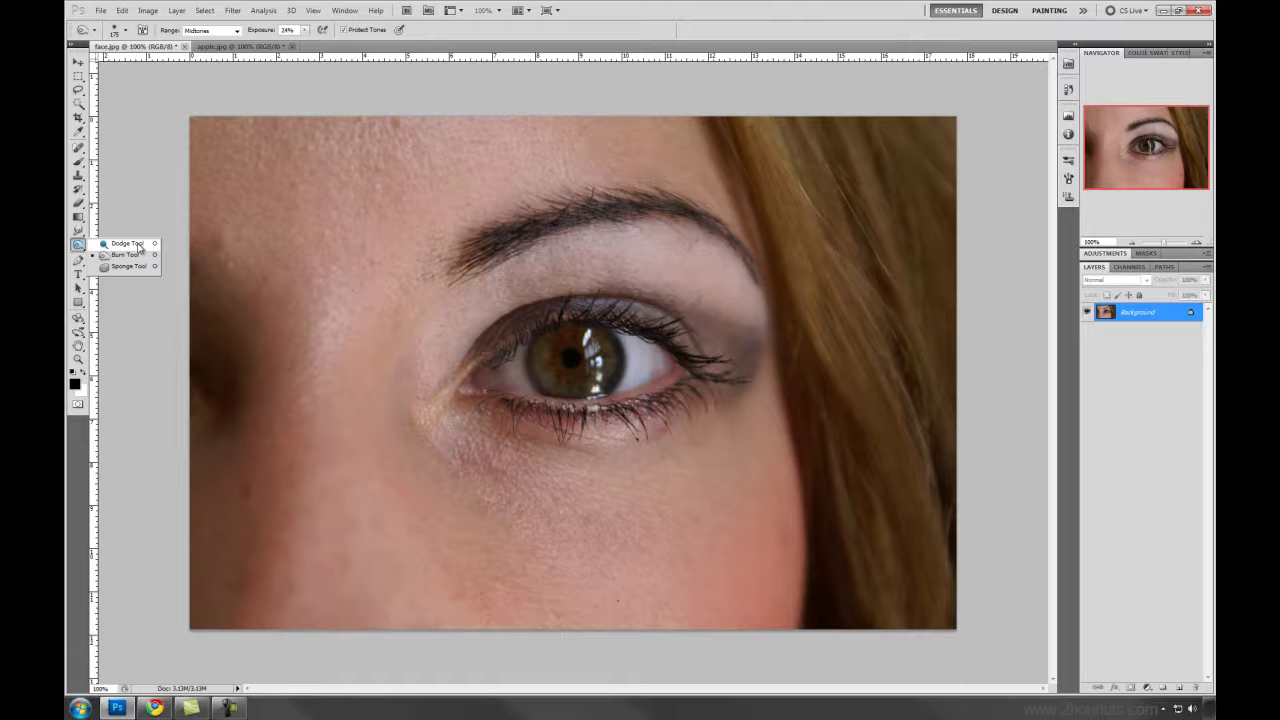
left_click(127, 244)
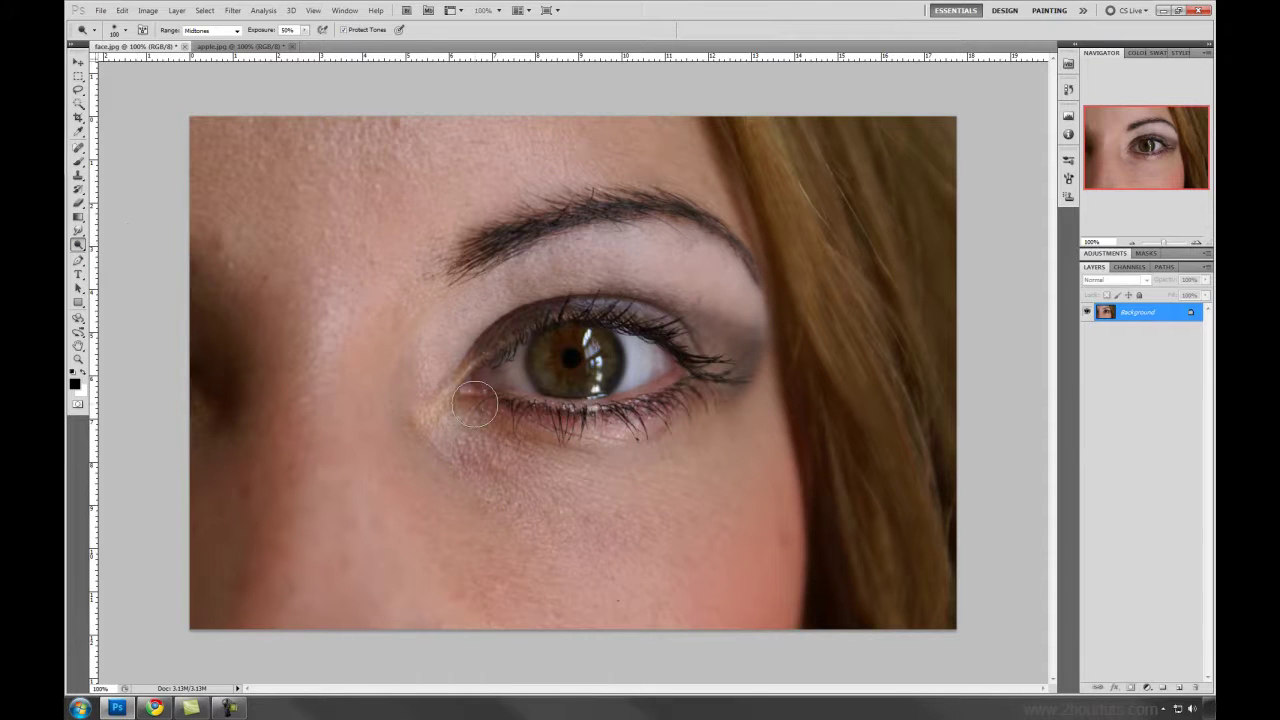
key("bracketright")
key("bracketright")
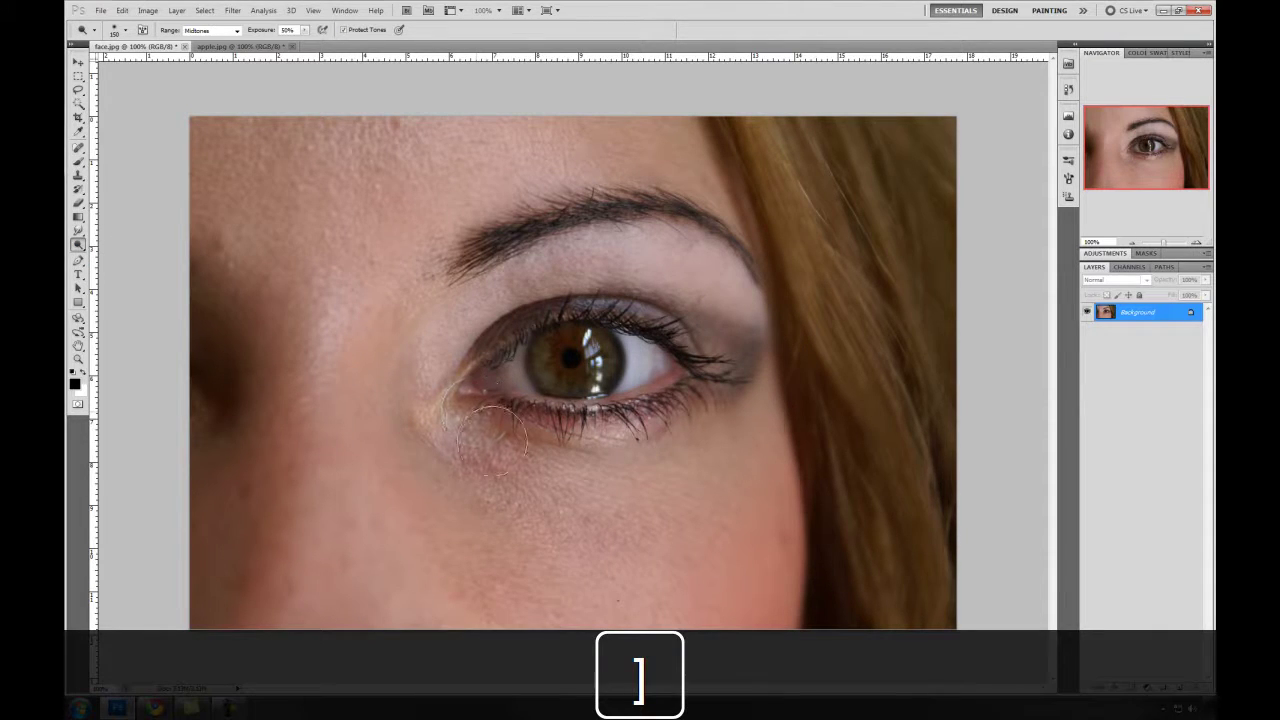
left_click(236, 31)
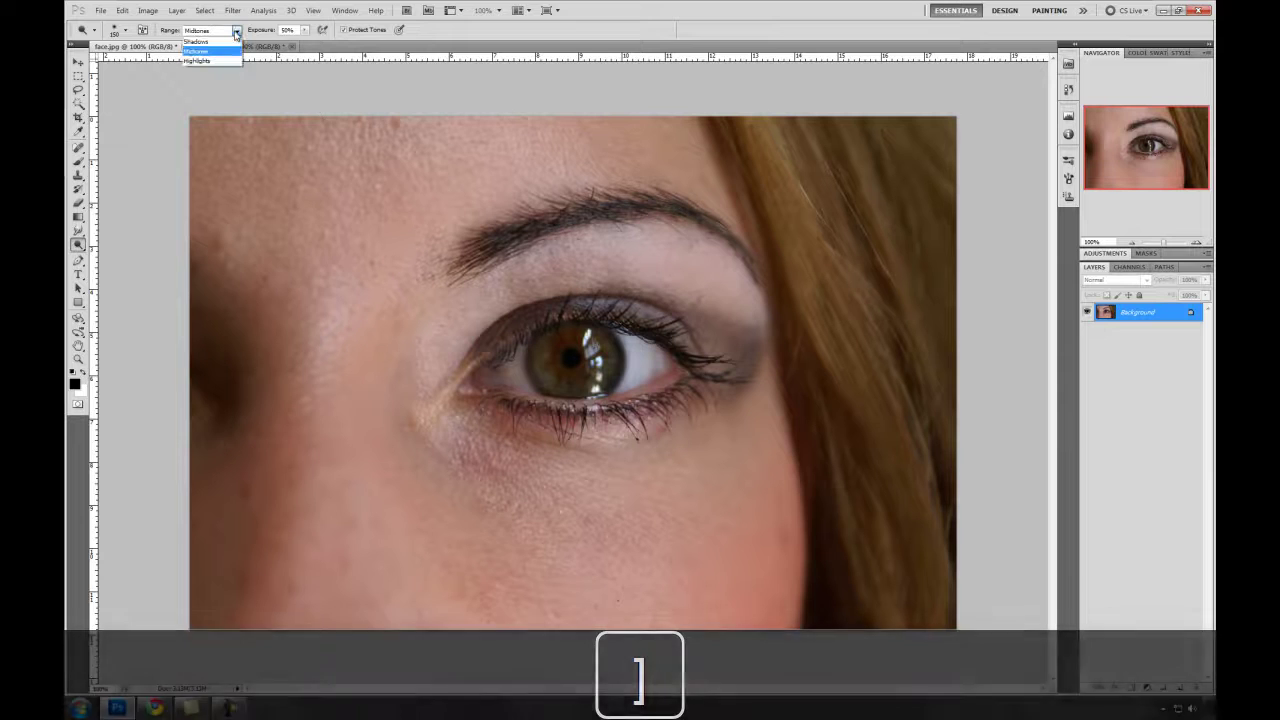
left_click(236, 34)
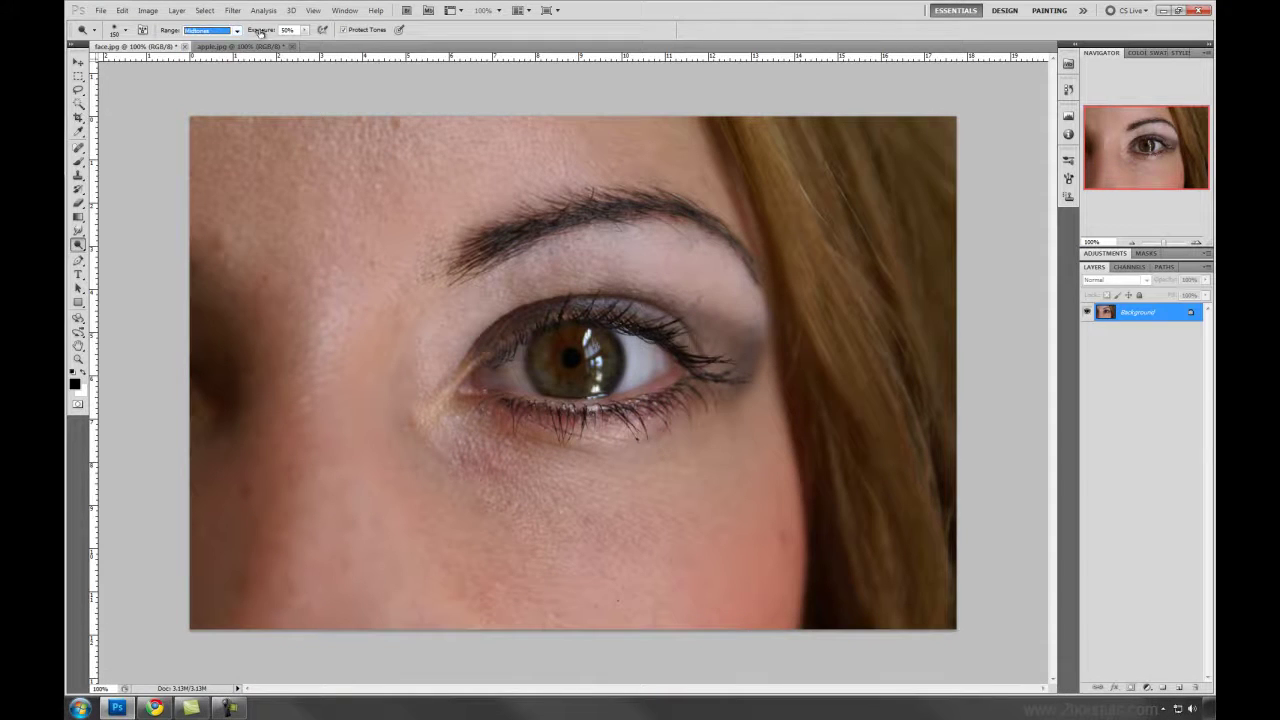
key("bracketright")
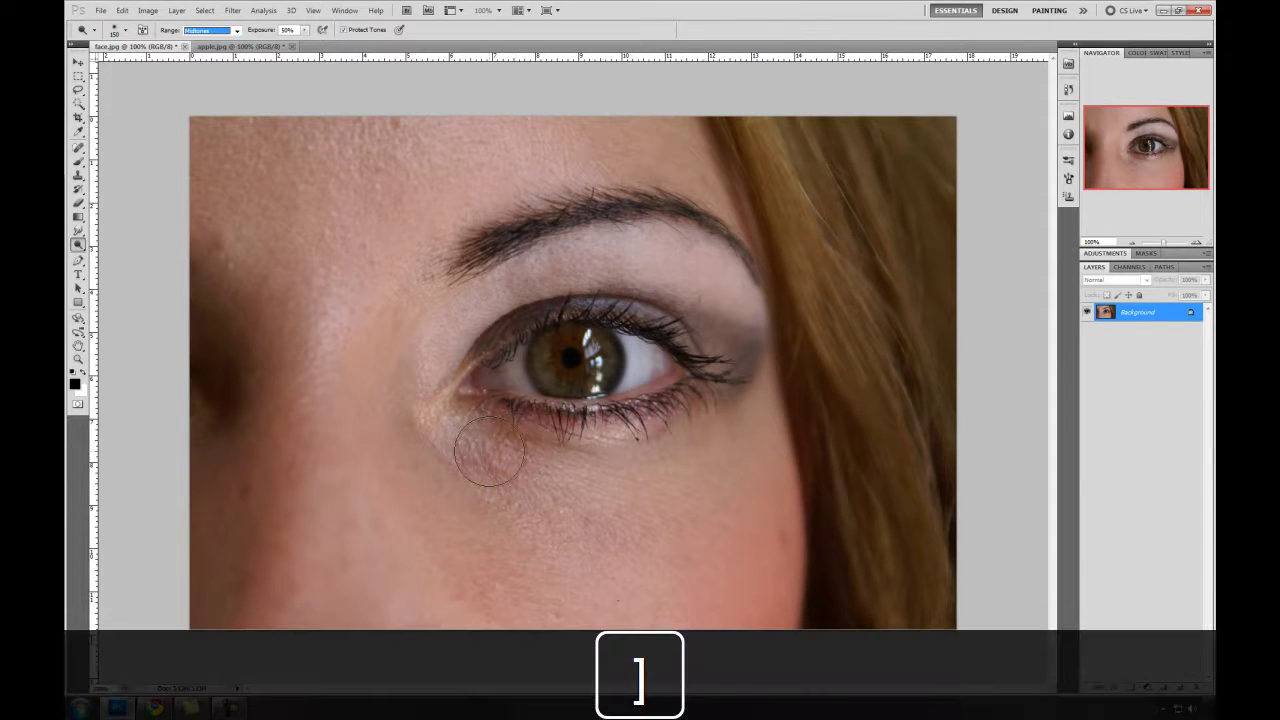
mouse_move(486, 449)
left_mouse_down()
mouse_move(664, 457)
mouse_move(719, 425)
mouse_move(609, 475)
mouse_move(487, 489)
mouse_move(618, 514)
mouse_move(703, 498)
mouse_move(581, 556)
mouse_move(503, 561)
mouse_move(604, 587)
mouse_move(465, 428)
mouse_move(718, 435)
mouse_move(676, 464)
mouse_move(495, 507)
mouse_move(633, 540)
mouse_move(644, 562)
mouse_move(570, 584)
mouse_move(398, 395)
left_mouse_up()
key("ctrl+z")
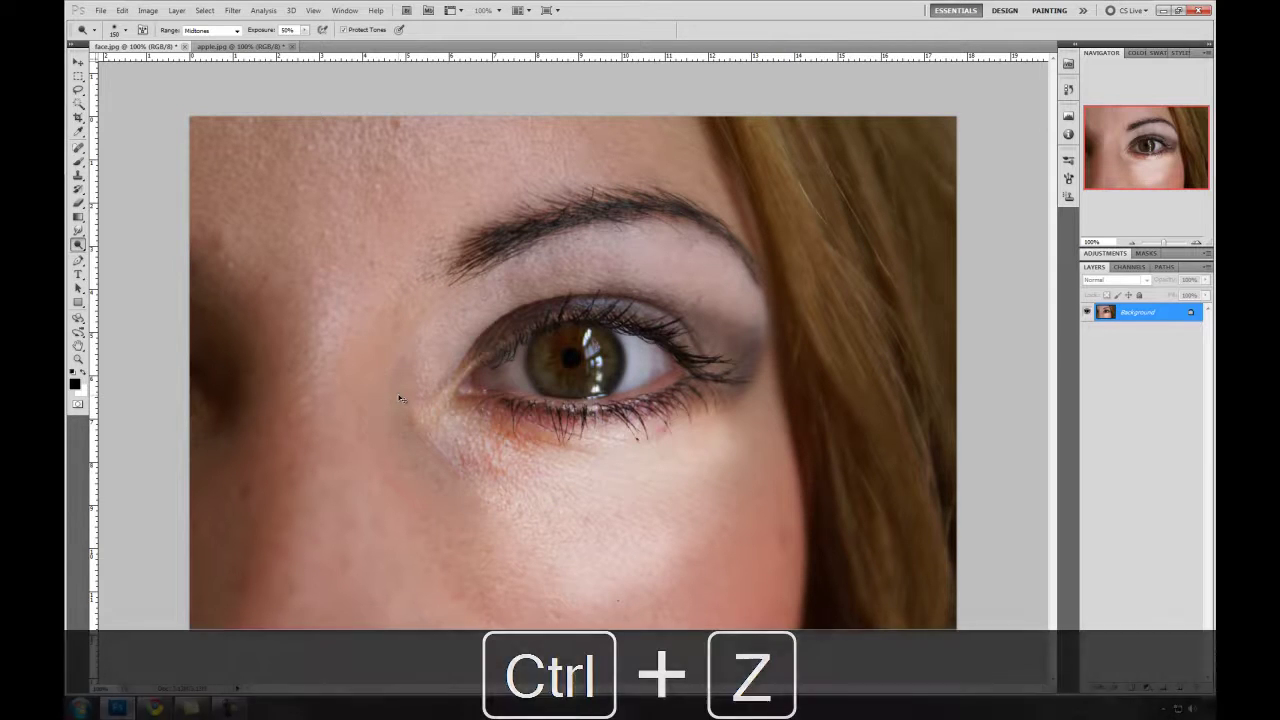
key("ctrl+alt+z")
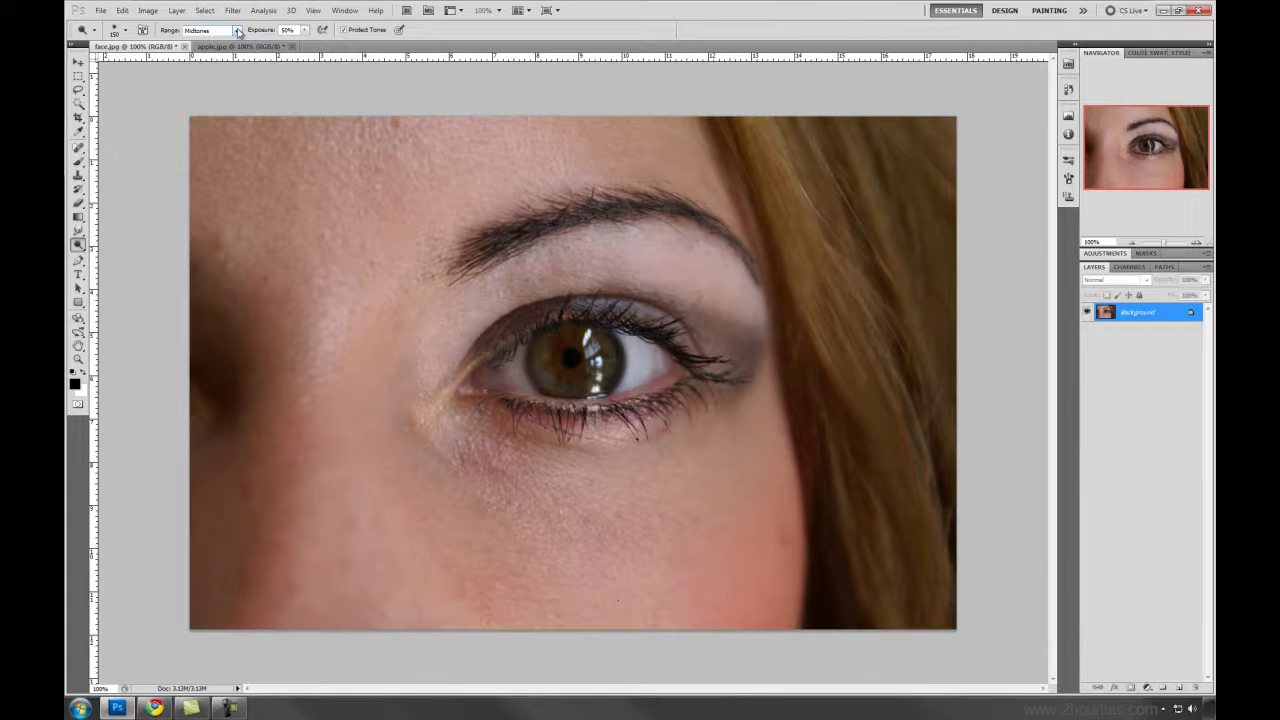
Switch back to the Burn tool and set its range to Shadows
right_click(80, 245)
left_click(118, 256)
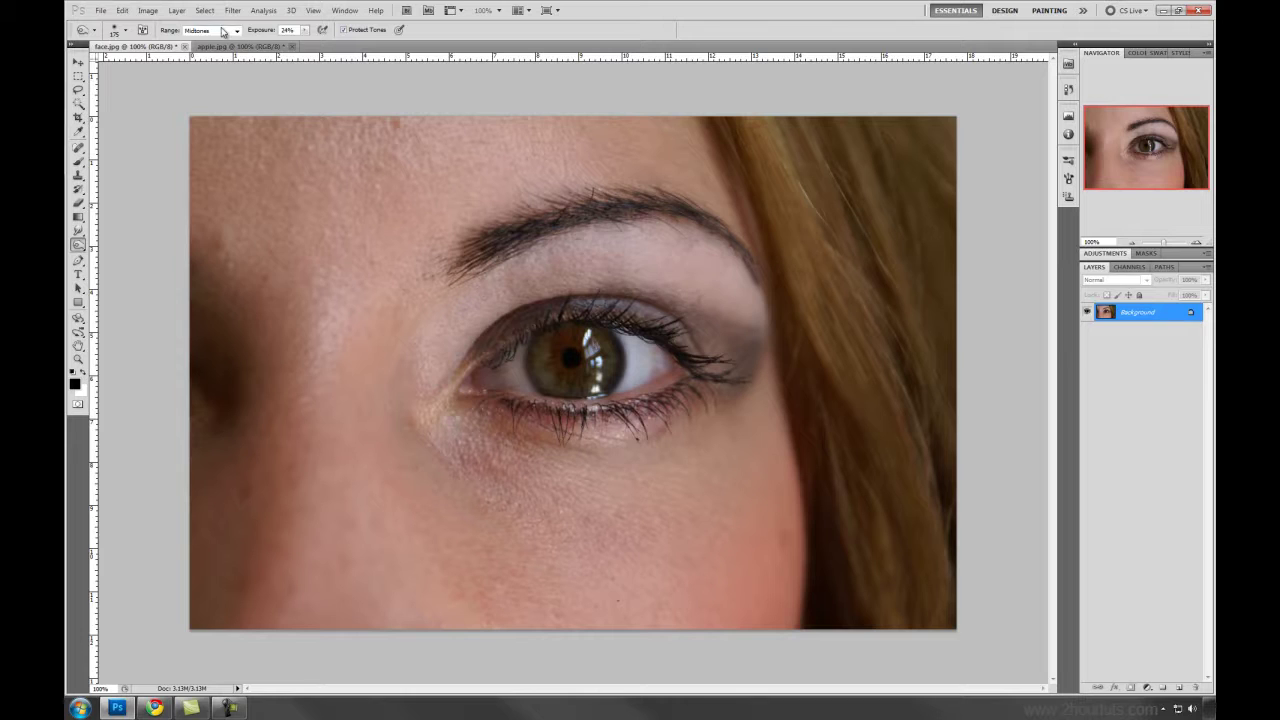
left_click(224, 32)
left_click(224, 42)
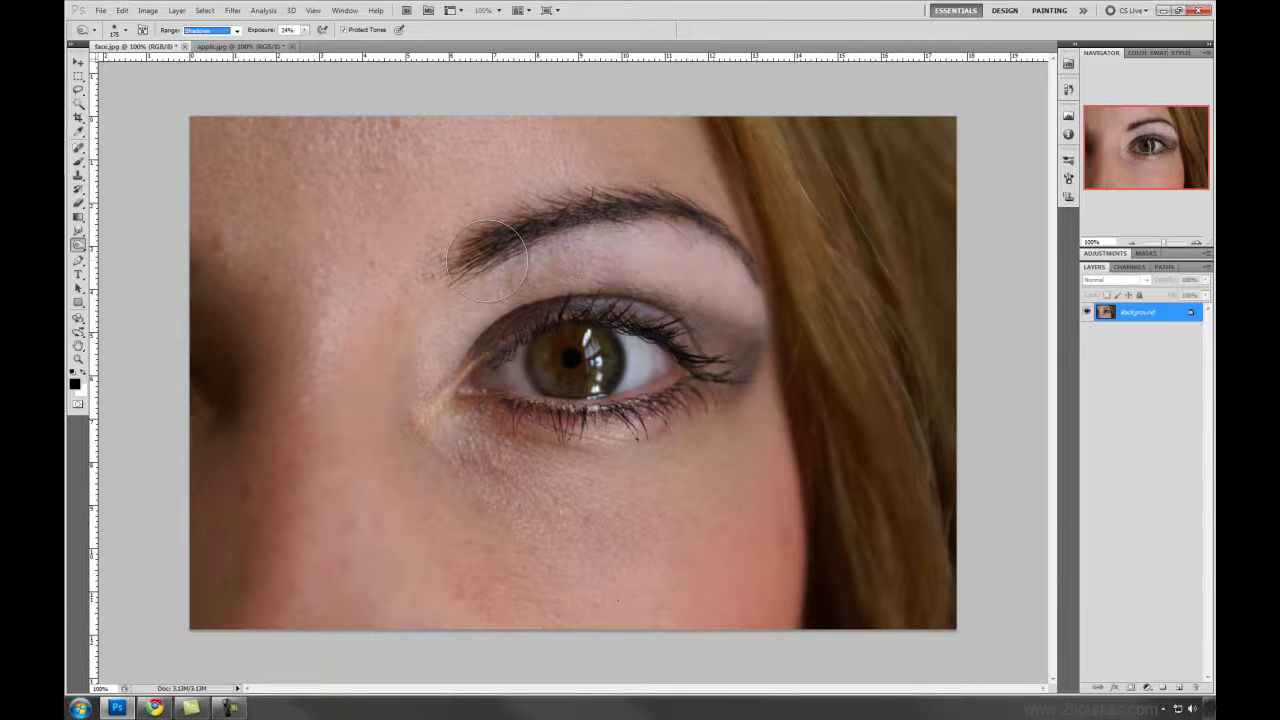
Try burning the shadows below the eye, on the cheek and along the eyelids, and undo all the strokes
mouse_move(500, 428)
left_mouse_down()
mouse_move(611, 432)
mouse_move(715, 387)
mouse_move(530, 450)
left_mouse_up()
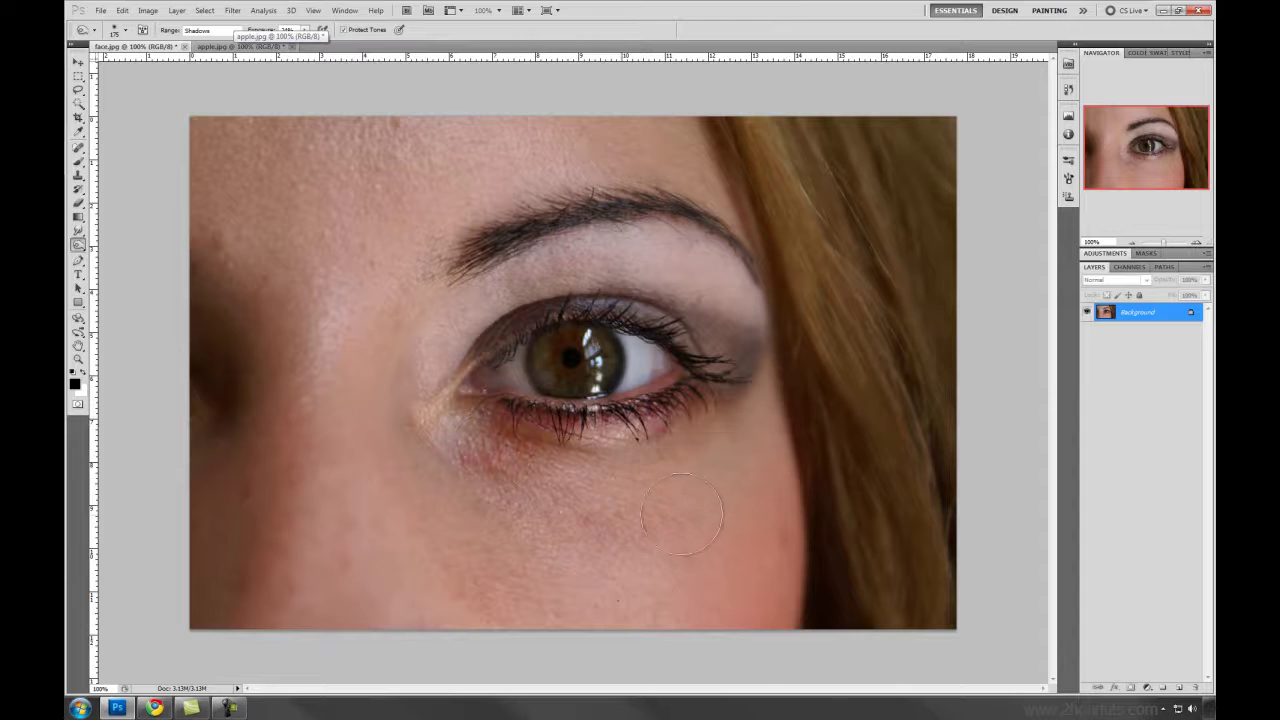
left_click_drag(602, 510, 570, 500)
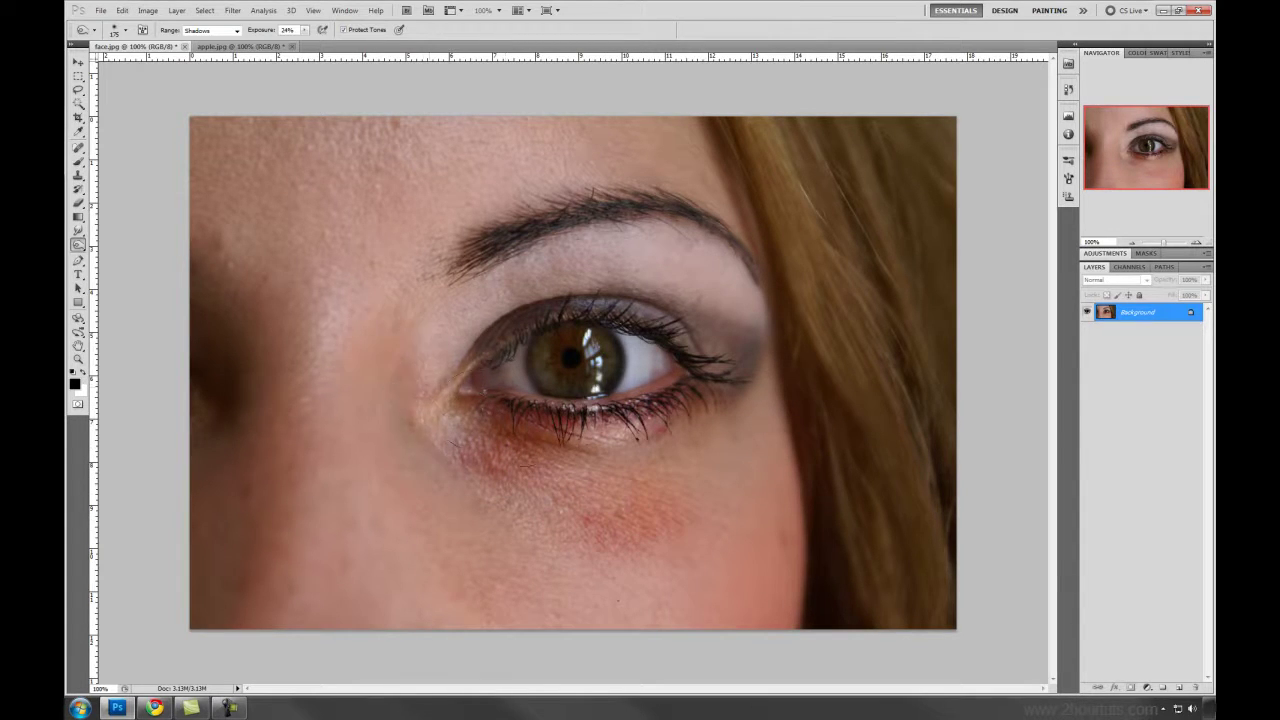
mouse_move(460, 395)
left_mouse_down()
mouse_move(729, 423)
mouse_move(712, 335)
mouse_move(457, 337)
mouse_move(720, 320)
left_mouse_up()
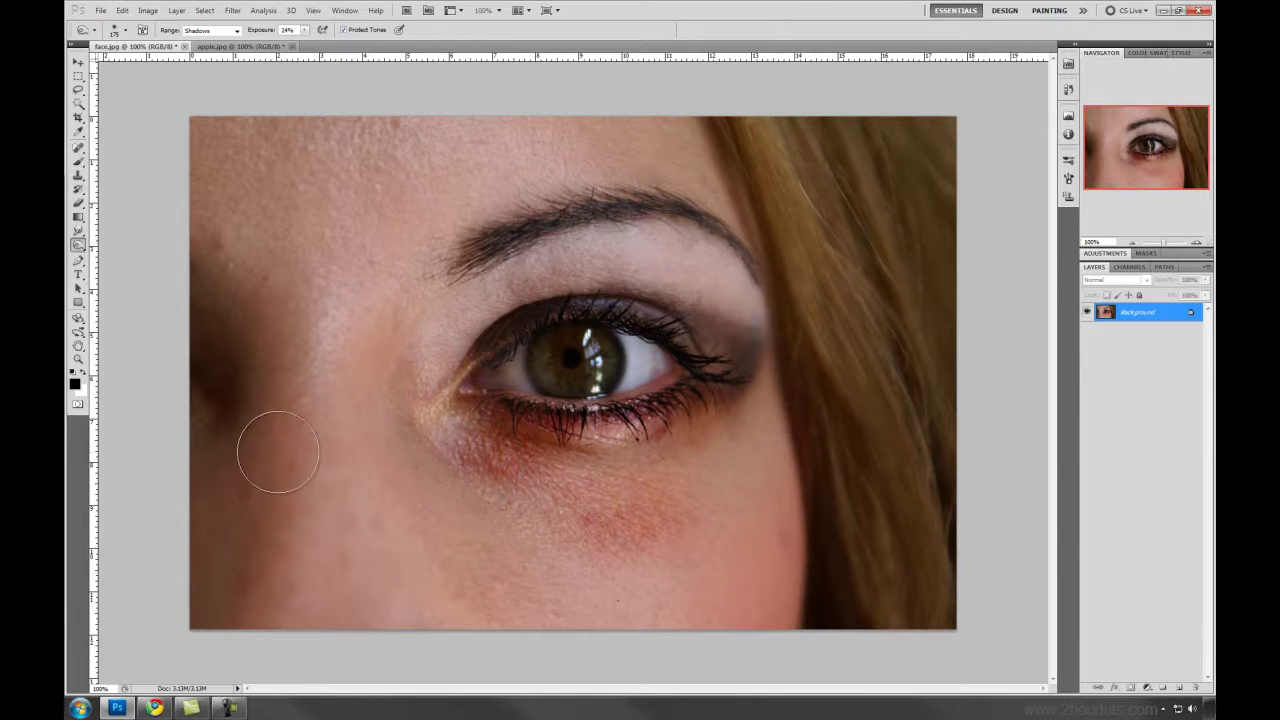
key("ctrl+z")
key("ctrl+alt+z")
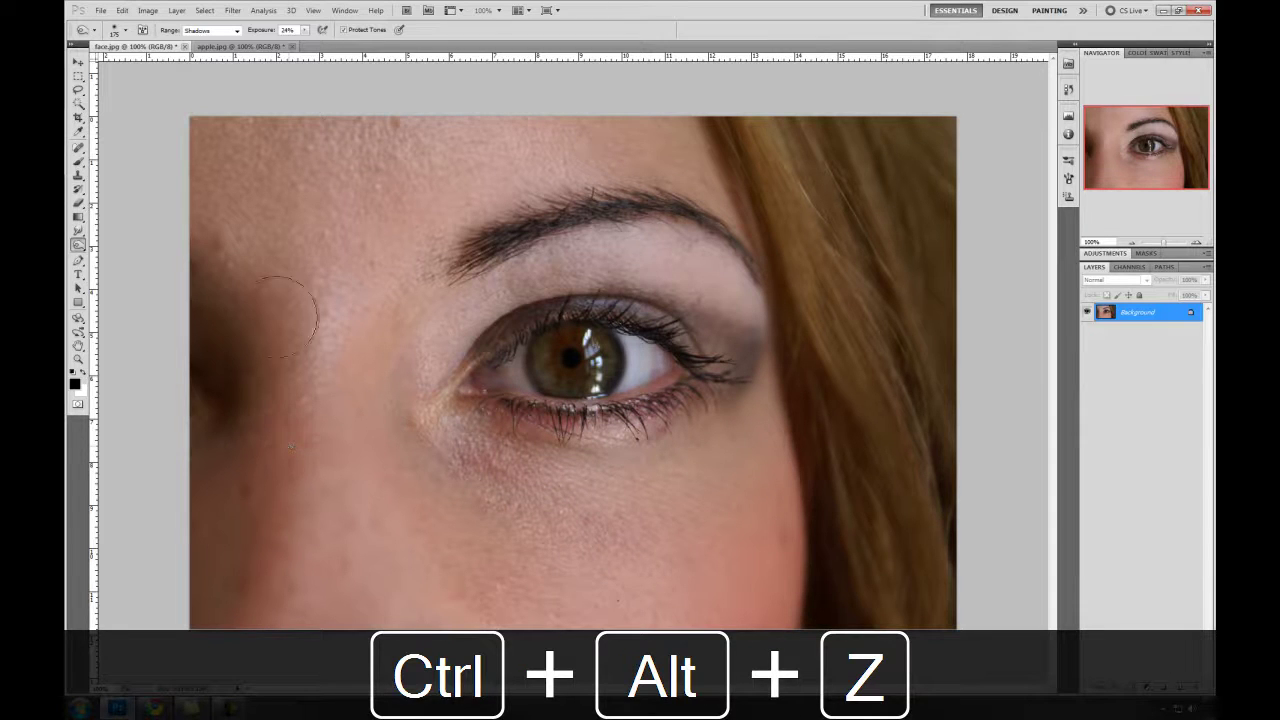
Try burning with the range set to Highlights around the eye and on the cheek, and undo the strokes
left_click(218, 30)
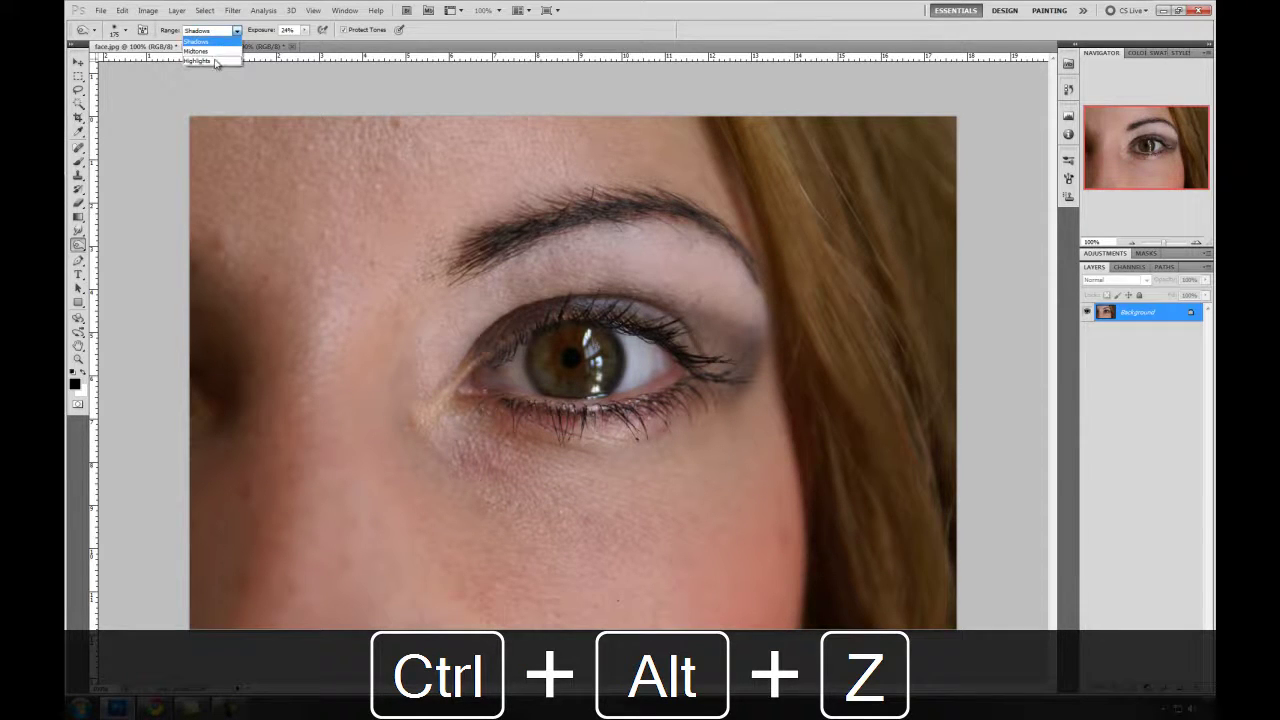
left_click(207, 62)
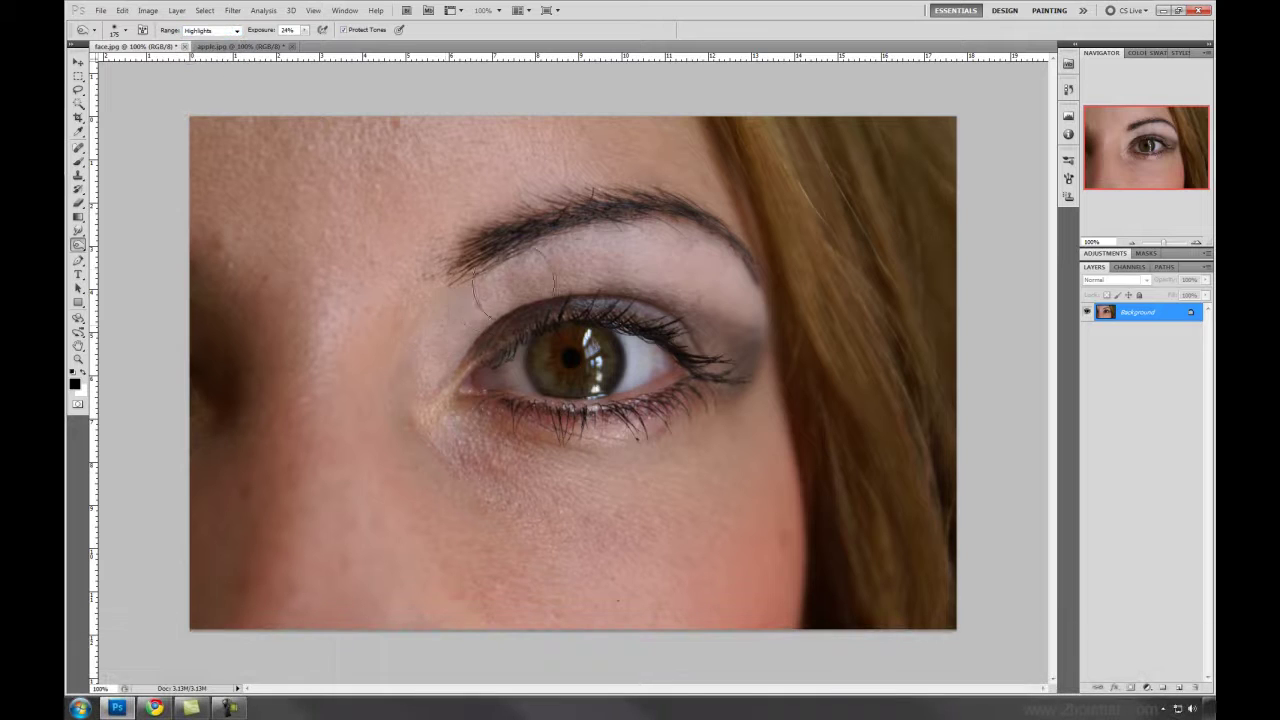
mouse_move(708, 265)
left_mouse_down()
mouse_move(433, 237)
mouse_move(428, 315)
mouse_move(468, 403)
mouse_move(693, 385)
mouse_move(539, 425)
mouse_move(708, 405)
mouse_move(451, 433)
mouse_move(639, 480)
mouse_move(597, 513)
mouse_move(609, 548)
mouse_move(563, 583)
mouse_move(729, 574)
mouse_move(533, 597)
mouse_move(698, 581)
mouse_move(546, 586)
mouse_move(606, 572)
mouse_move(563, 566)
left_mouse_up()
key("ctrl+z")
key("ctrl+alt+z")
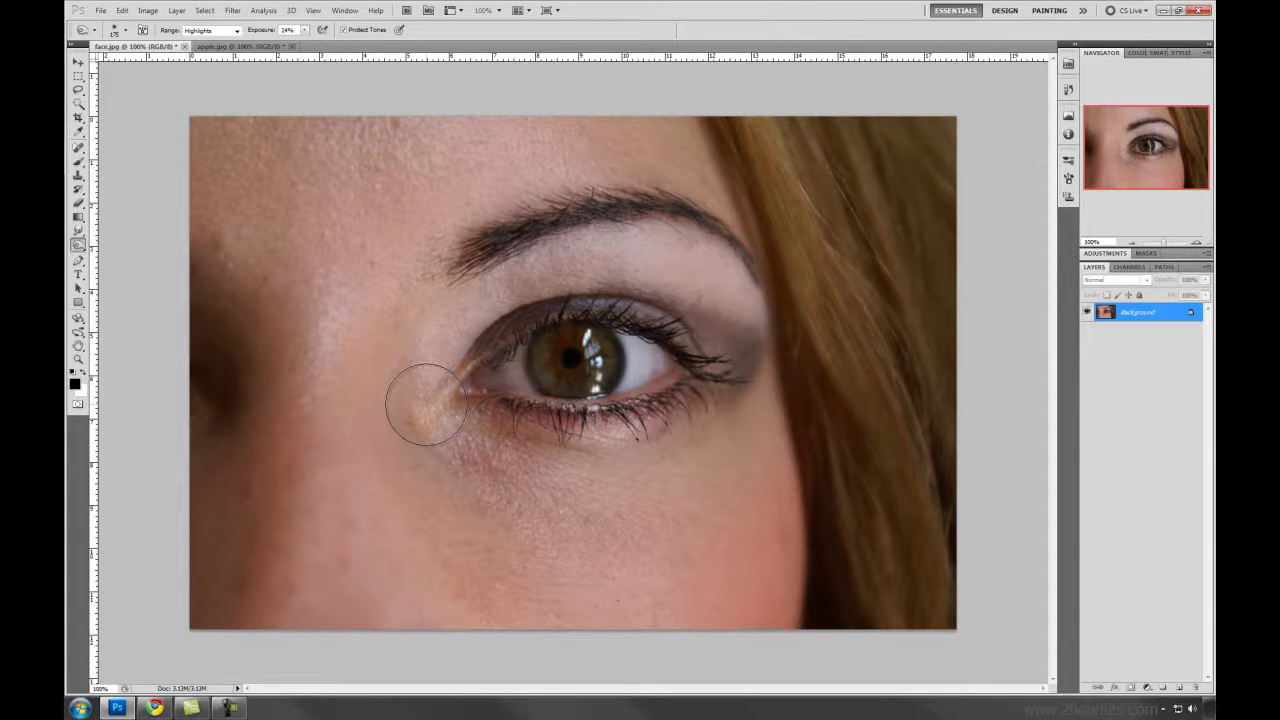
Set the Burn tool's brush size to 250 and its range to Midtones
key("bracketright")
key("bracketright")
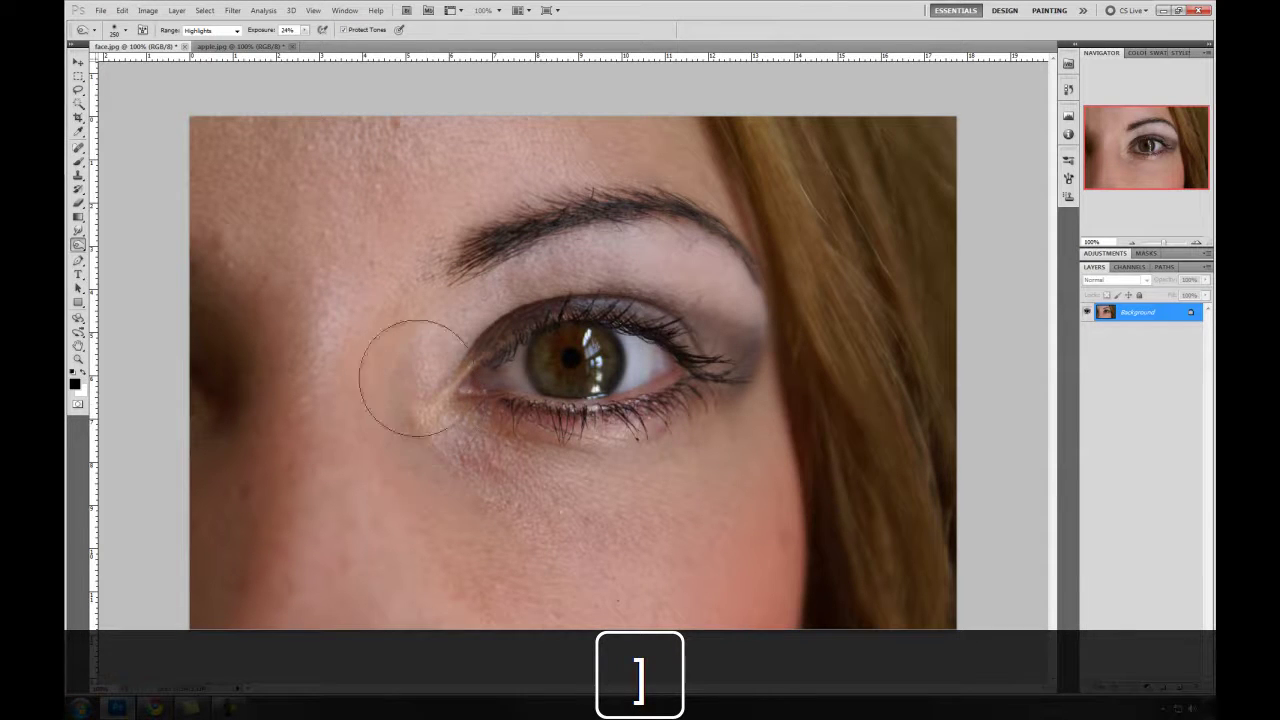
left_click(226, 30)
left_click(197, 50)
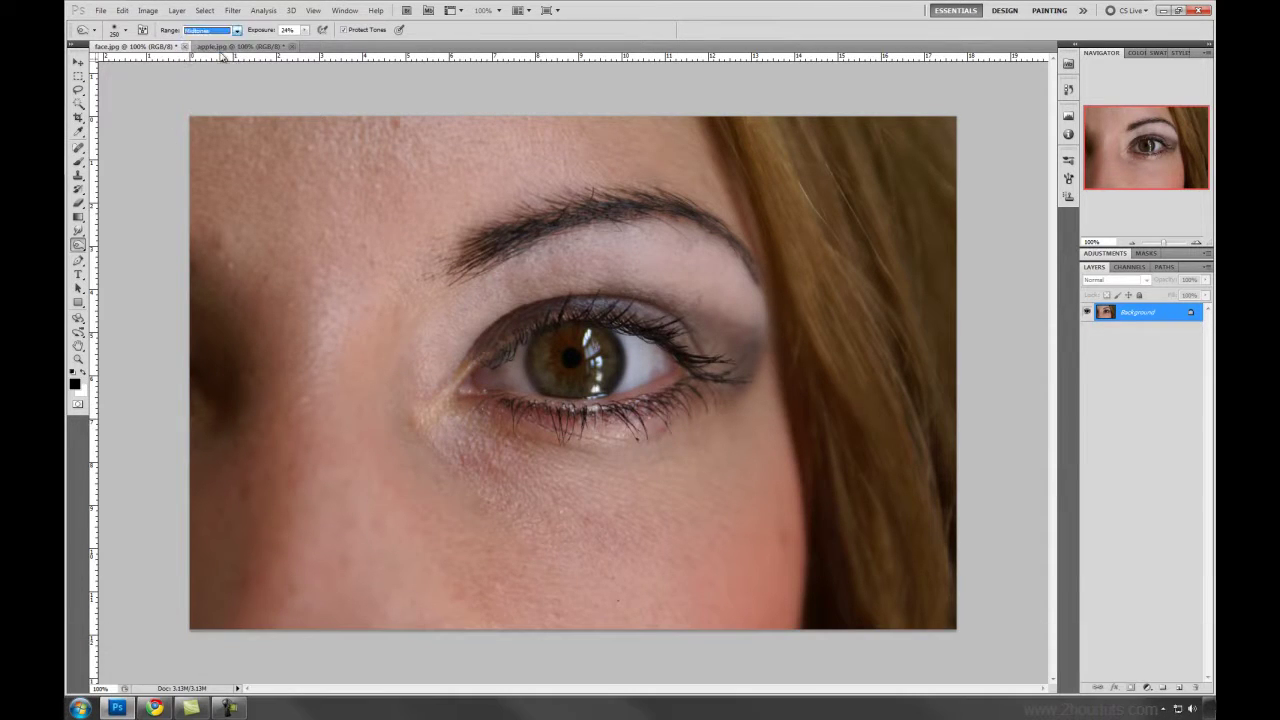
right_click(78, 244)
left_click(120, 255)
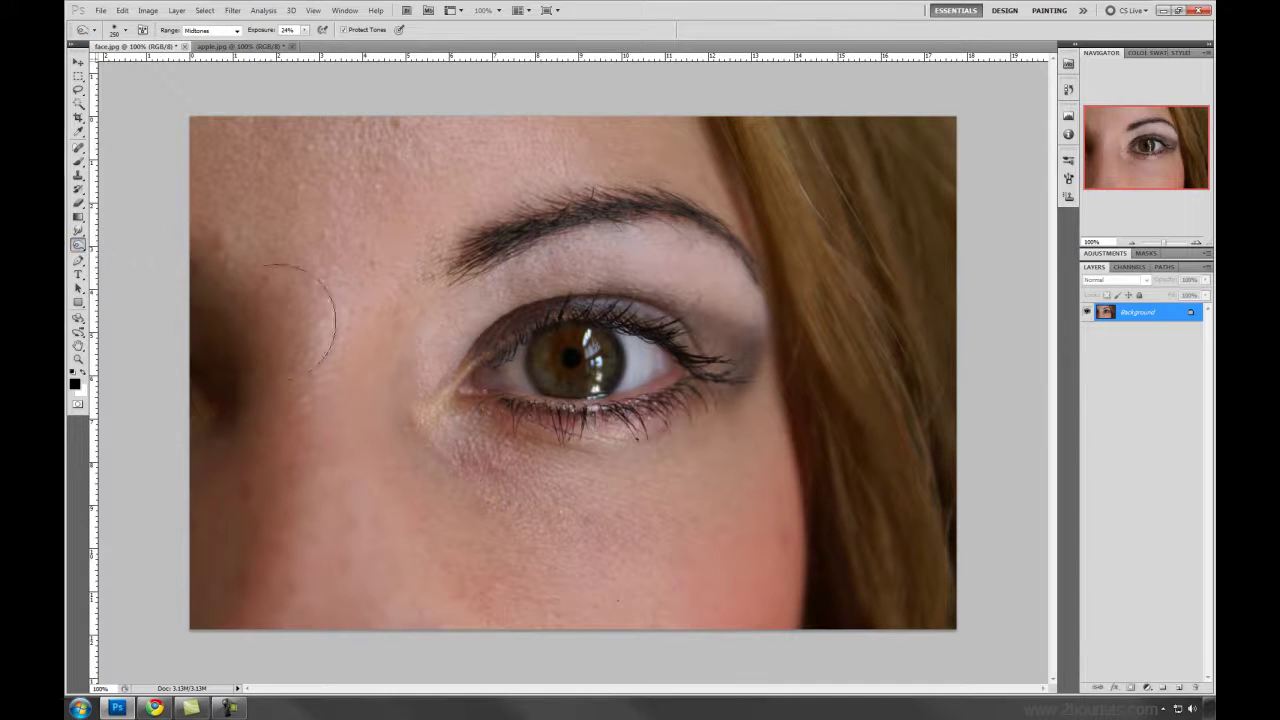
Burn the midtones below the eye's inner corner and on the shaded side of the nose, and brush along the nose bridge
mouse_move(486, 458)
left_mouse_down()
mouse_move(443, 407)
mouse_move(449, 451)
left_mouse_up()
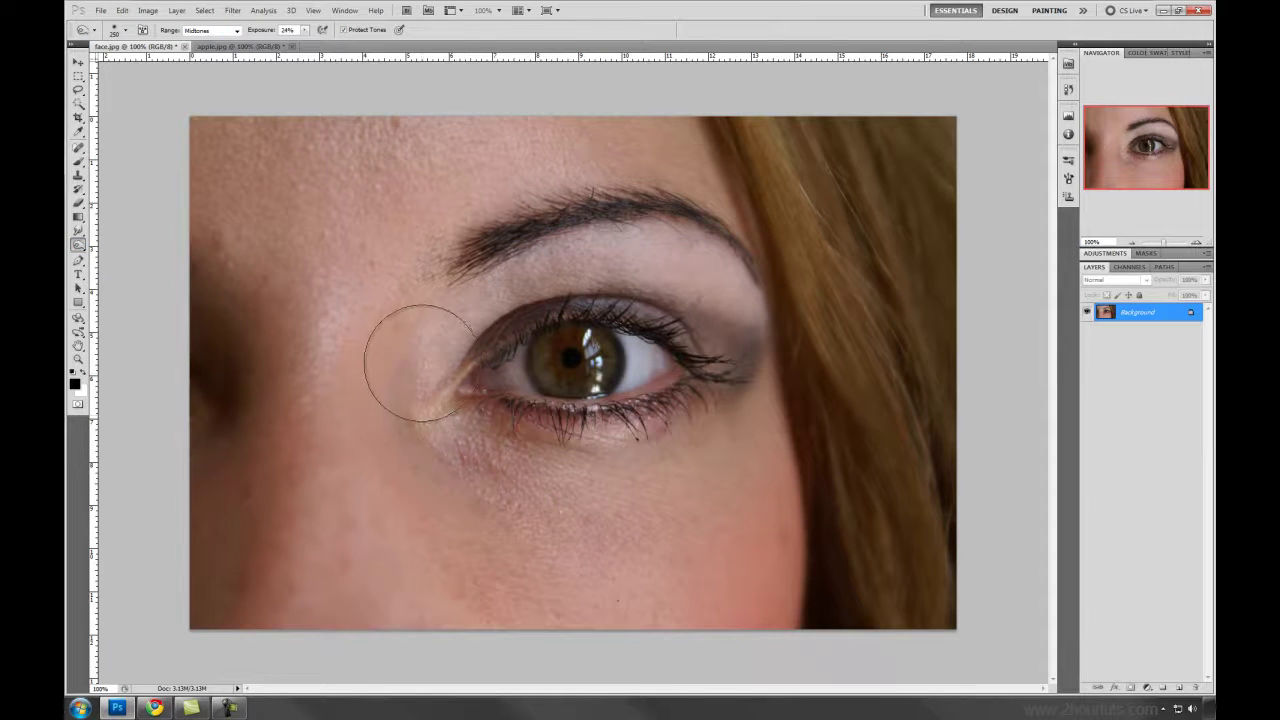
mouse_move(418, 362)
left_mouse_down()
mouse_move(459, 474)
mouse_move(538, 522)
mouse_move(442, 440)
mouse_move(412, 358)
mouse_move(422, 405)
mouse_move(498, 507)
mouse_move(603, 552)
mouse_move(526, 509)
mouse_move(426, 408)
mouse_move(484, 502)
mouse_move(608, 594)
left_mouse_up()
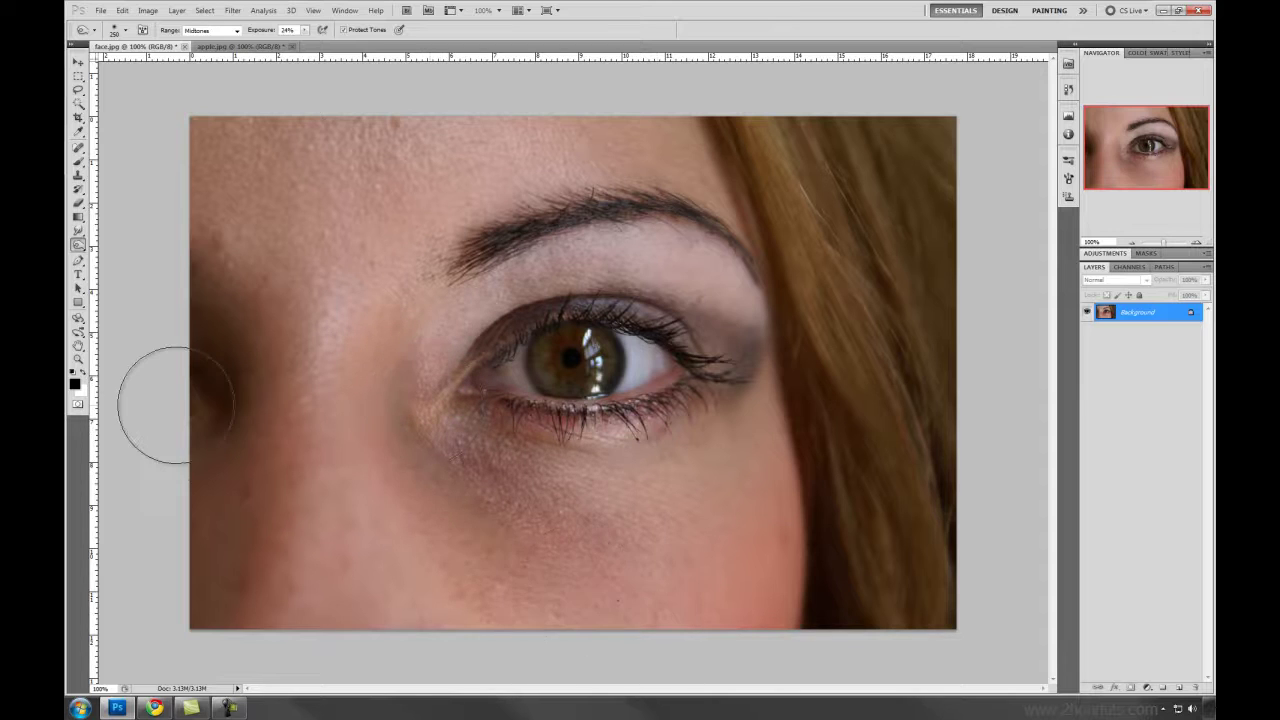
mouse_move(177, 405)
left_mouse_down()
mouse_move(294, 428)
mouse_move(305, 541)
mouse_move(320, 278)
mouse_move(317, 552)
mouse_move(327, 229)
left_mouse_up()
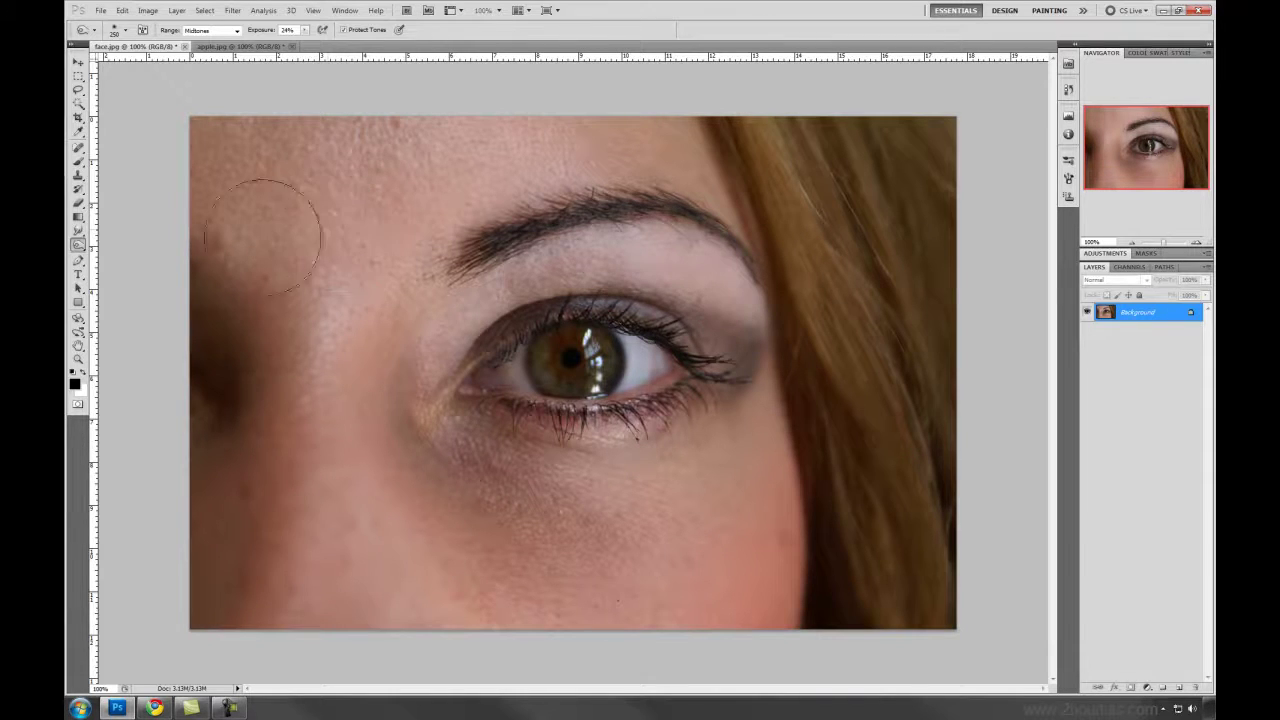
right_click(82, 247)
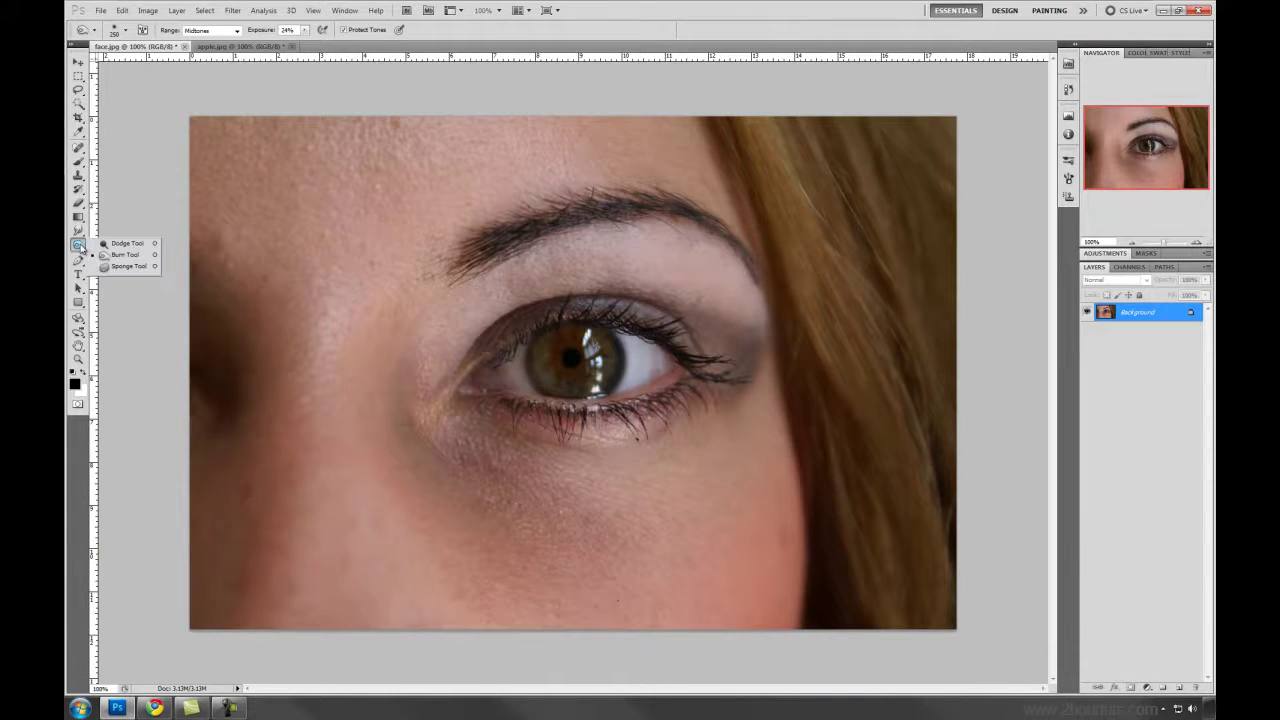
left_click(130, 256)
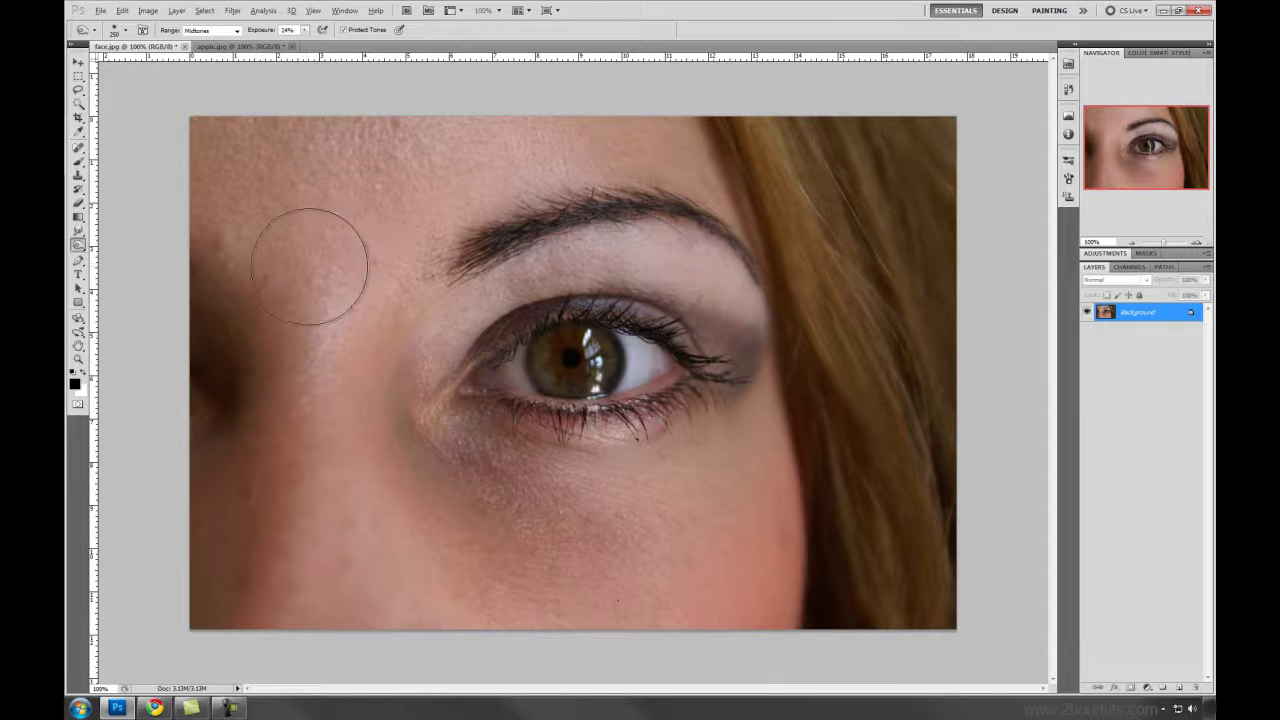
mouse_move(319, 335)
left_mouse_down()
mouse_move(323, 207)
mouse_move(331, 569)
mouse_move(334, 260)
mouse_move(341, 397)
mouse_move(334, 569)
mouse_move(343, 449)
mouse_move(336, 311)
mouse_move(323, 306)
mouse_move(337, 309)
left_mouse_up()
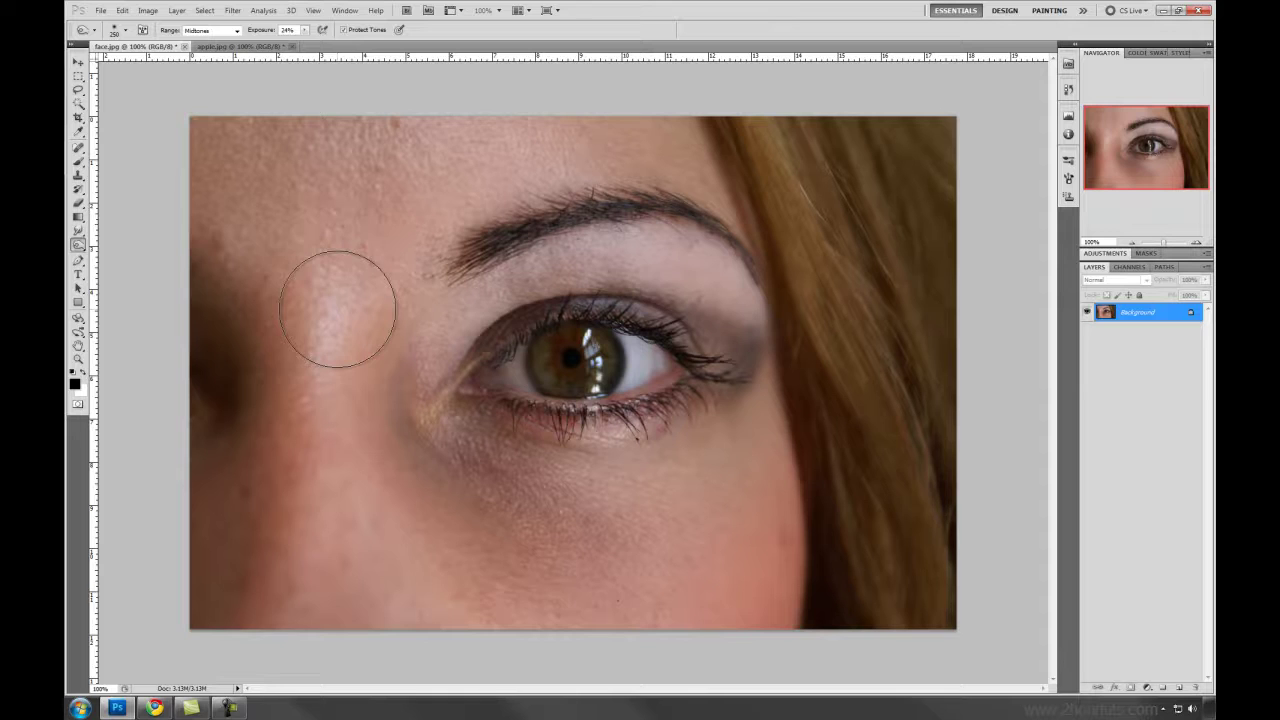
Reduce the brush size to 150 and burn the skin around the eye, covering the upper lid, outer corner and under-eye area
key("bracketleft")
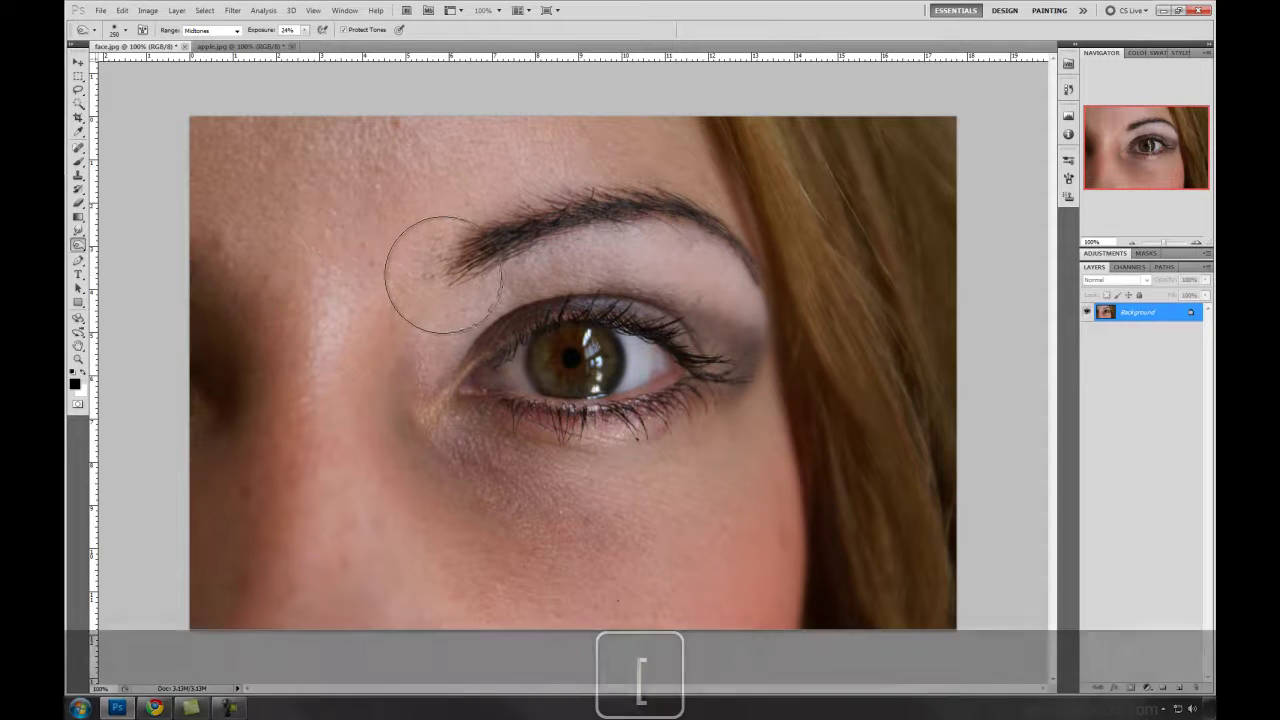
key("bracketleft")
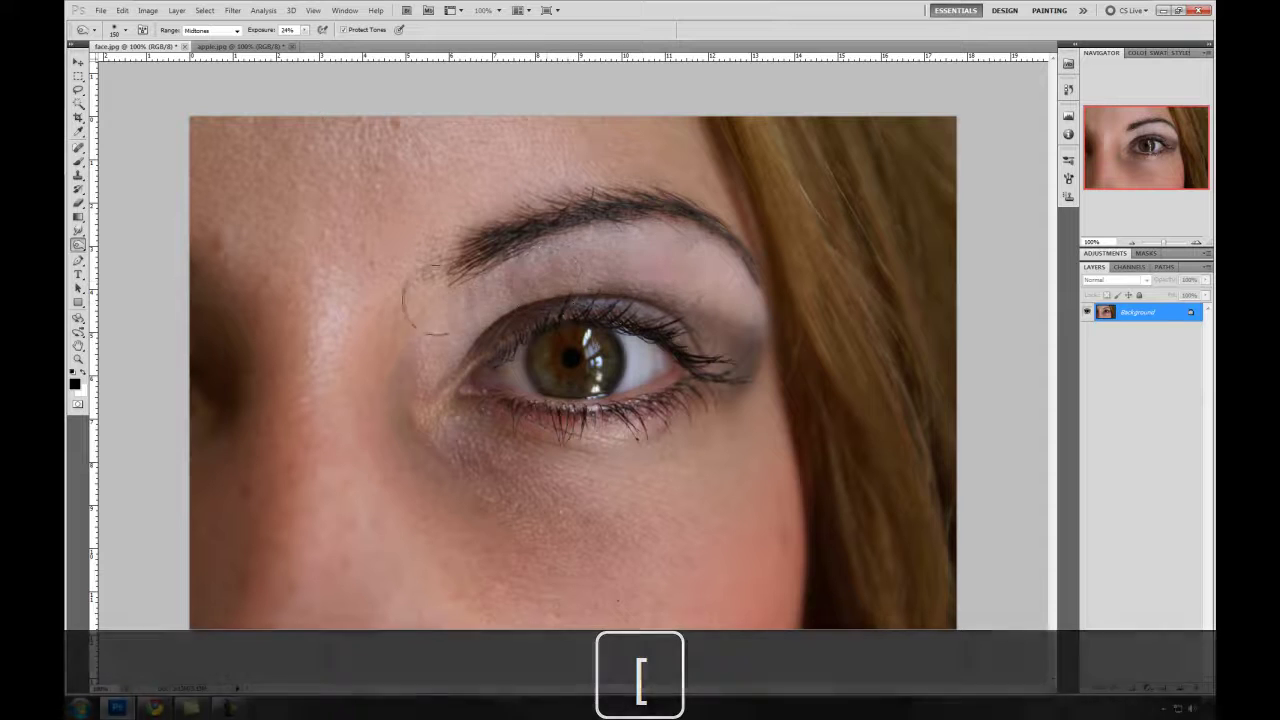
mouse_move(395, 403)
left_mouse_down()
mouse_move(649, 246)
mouse_move(734, 323)
left_mouse_up()
mouse_move(750, 400)
left_mouse_down()
mouse_move(516, 481)
mouse_move(724, 448)
mouse_move(597, 539)
mouse_move(452, 505)
left_mouse_up()
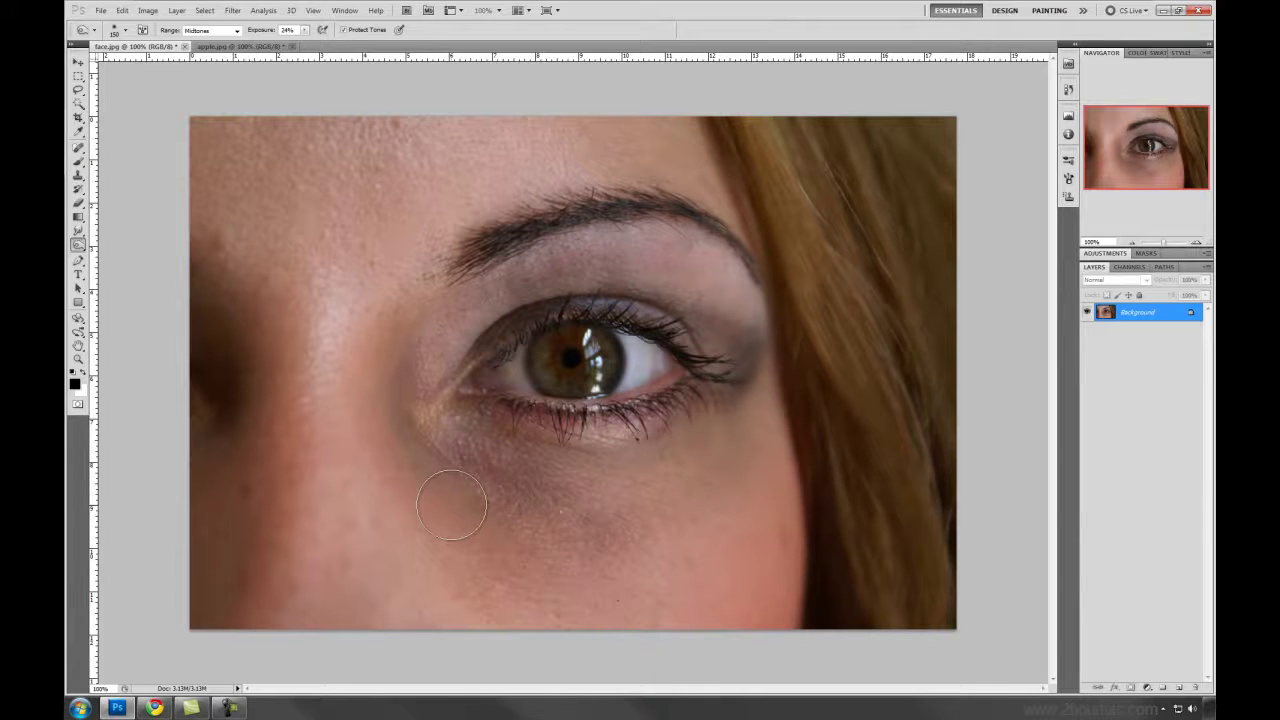
mouse_move(467, 440)
left_mouse_down()
mouse_move(640, 430)
mouse_move(610, 470)
mouse_move(600, 570)
mouse_move(568, 546)
left_mouse_up()
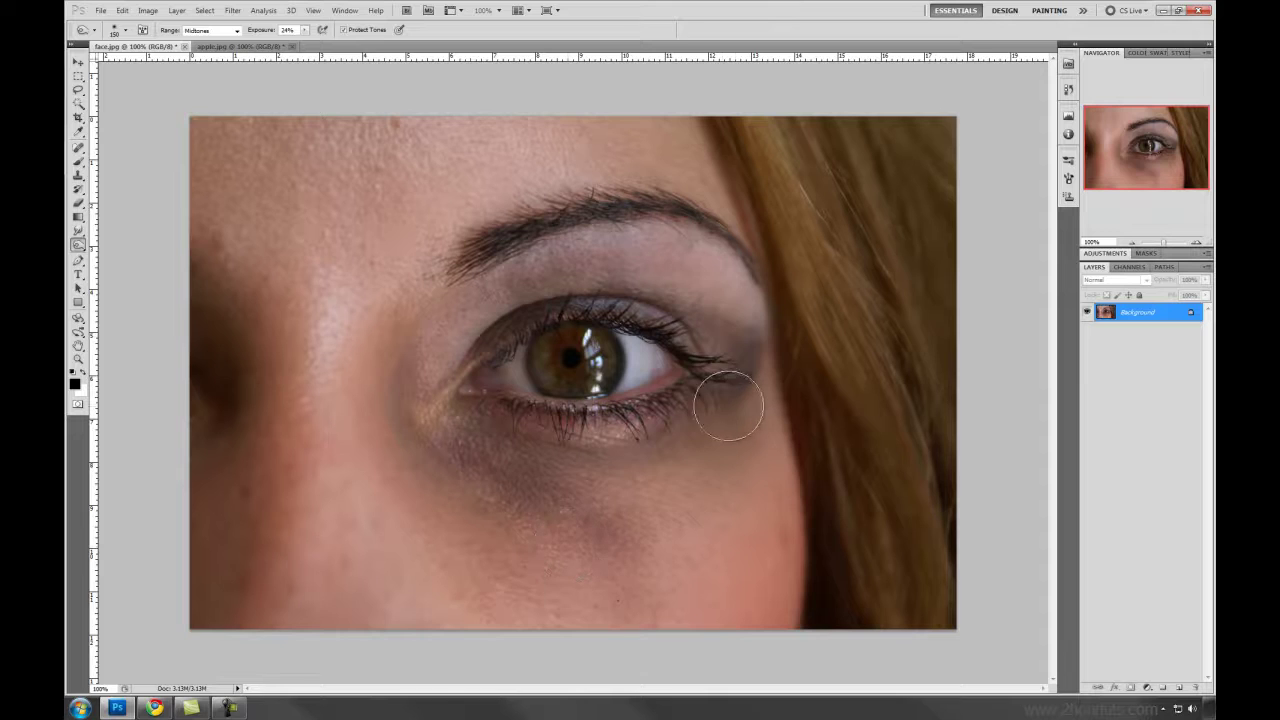
mouse_move(433, 343)
left_mouse_down()
mouse_move(780, 300)
mouse_move(680, 260)
left_mouse_up()
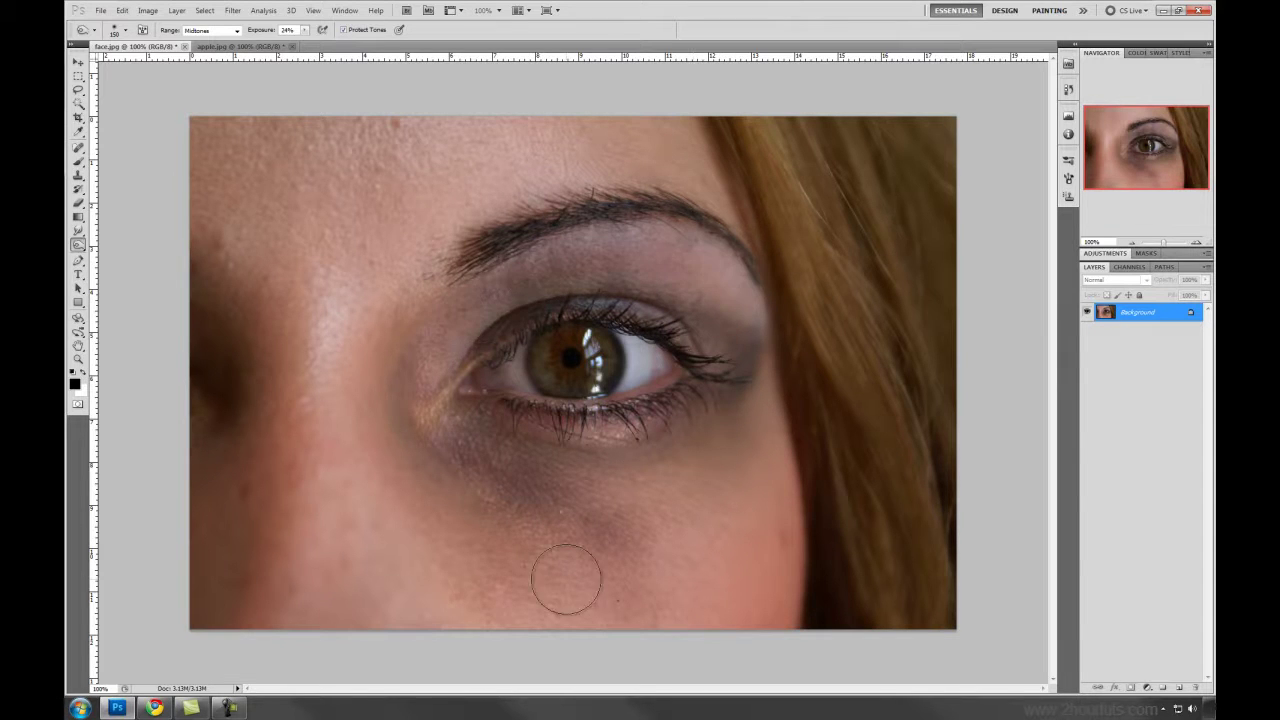
Switch to the apple.jpg image and set up the Sponge tool in Desaturate mode with a brush size of 250
left_click(214, 47)
right_click(78, 245)
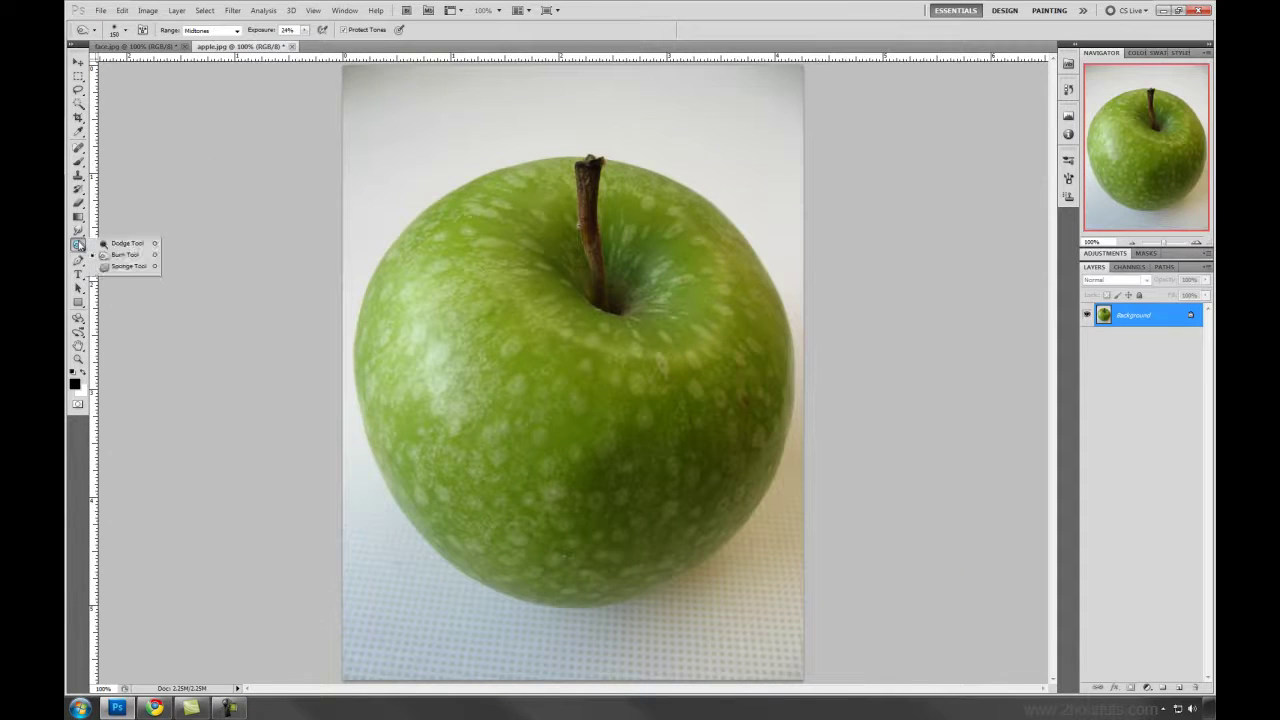
left_click(117, 268)
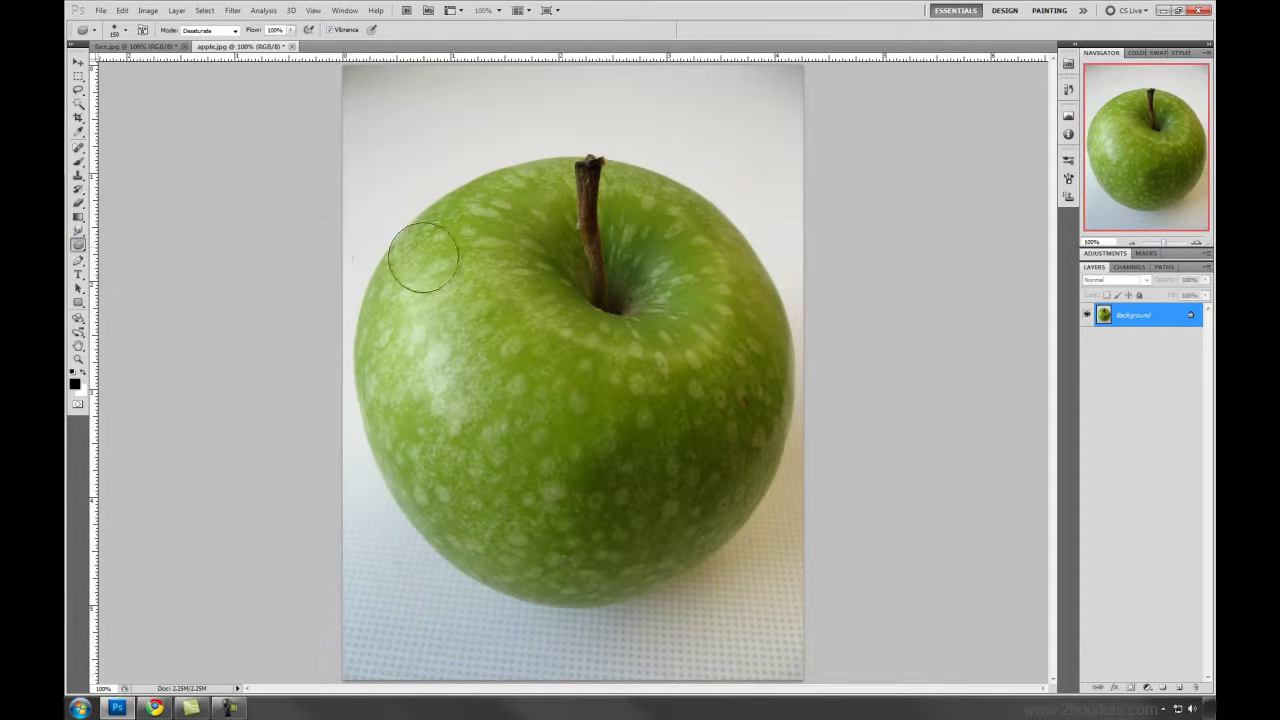
key("bracketright")
key("bracketright")
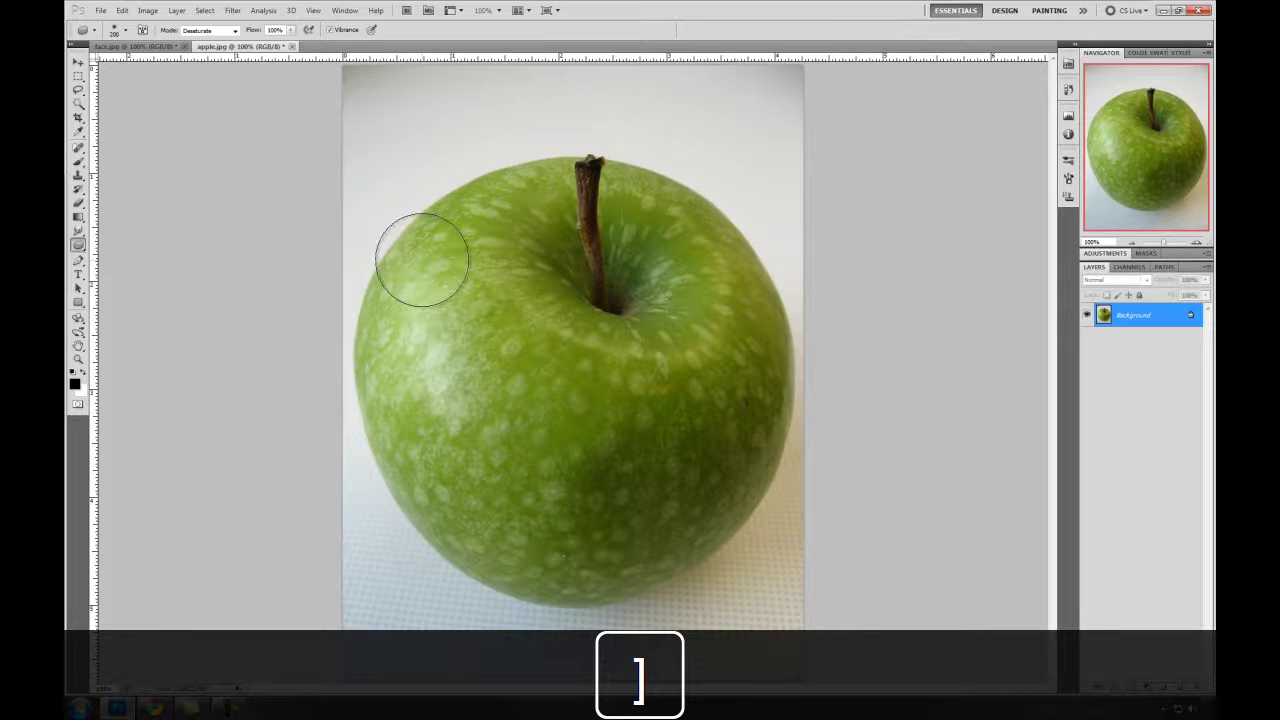
key("bracketleft")
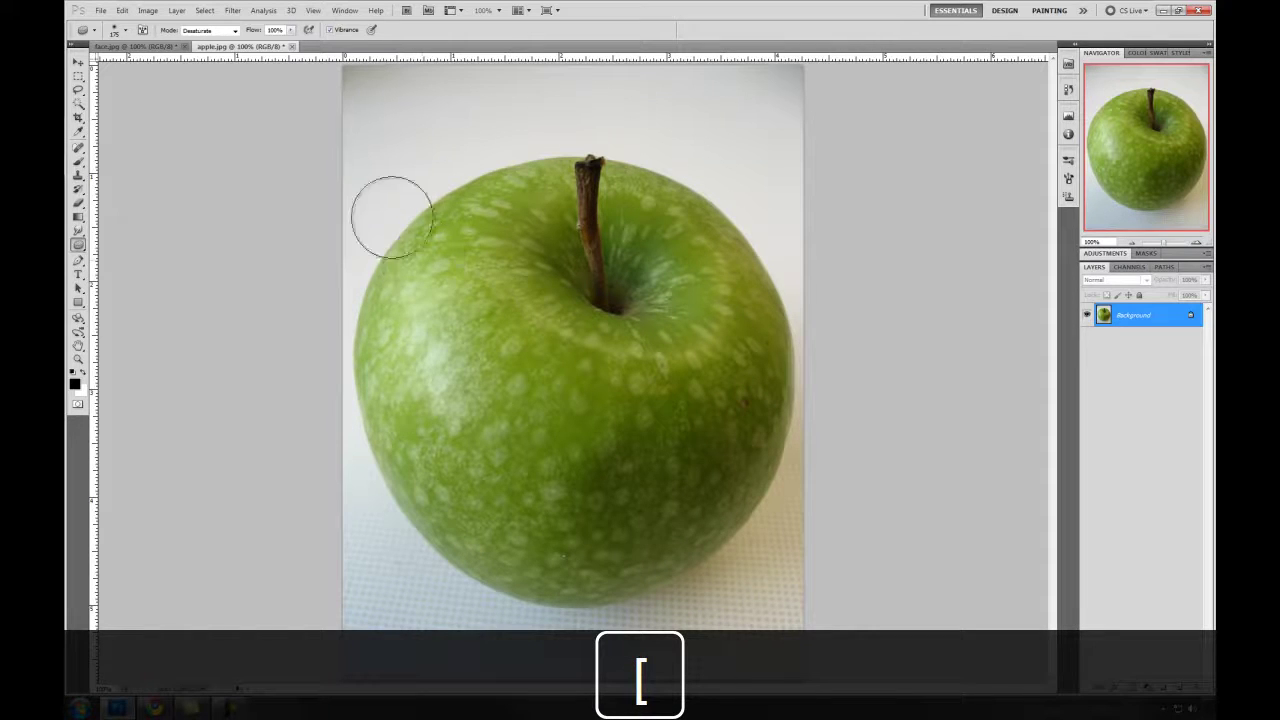
left_click(233, 31)
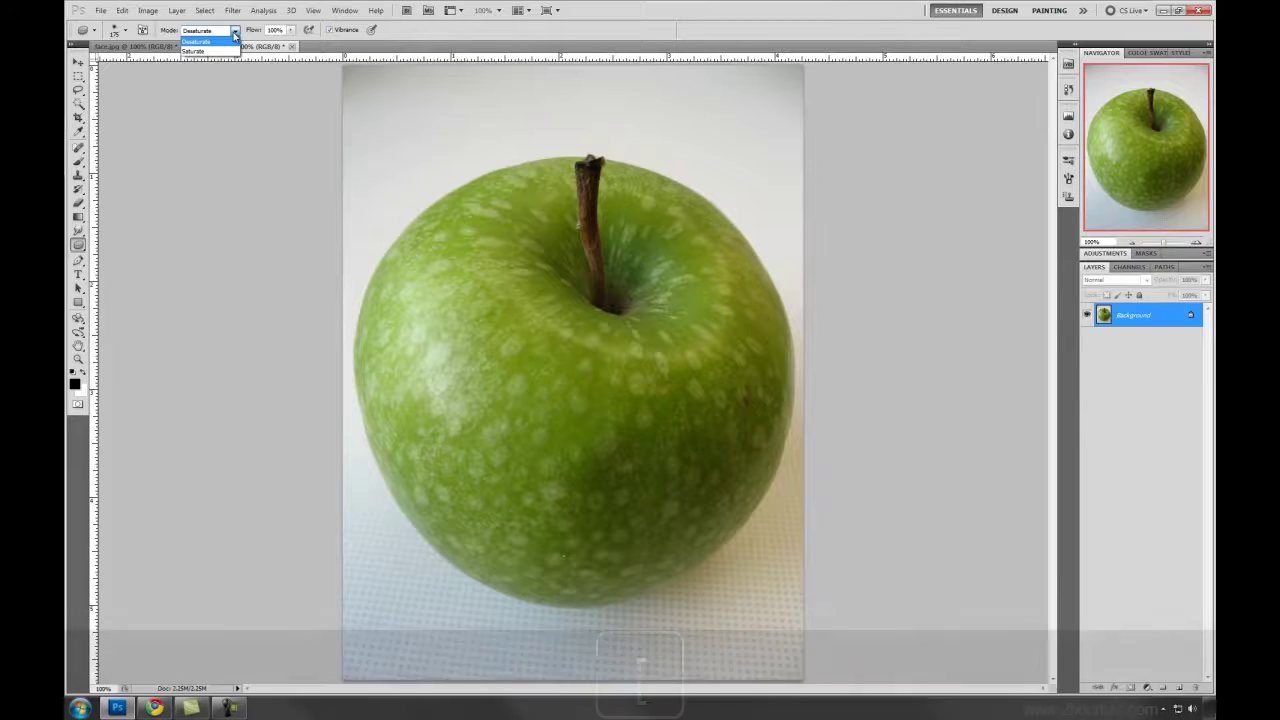
left_click(234, 34)
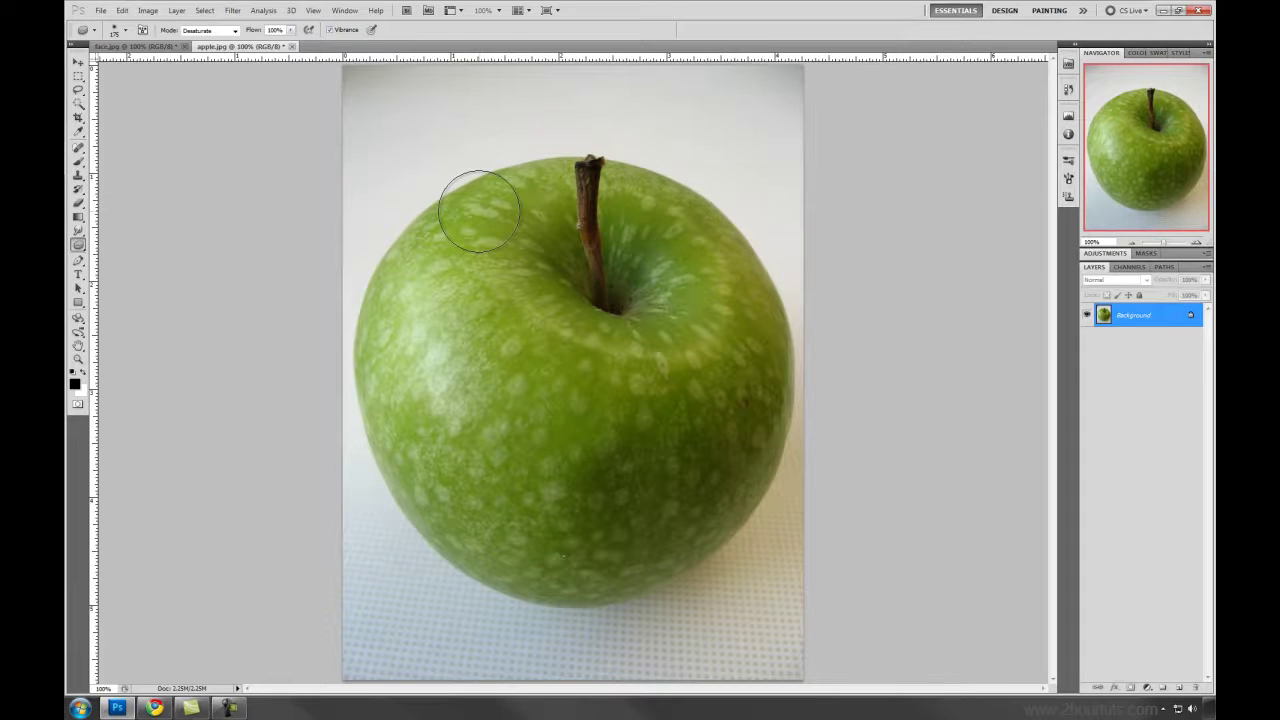
key("bracketright")
key("bracketright")
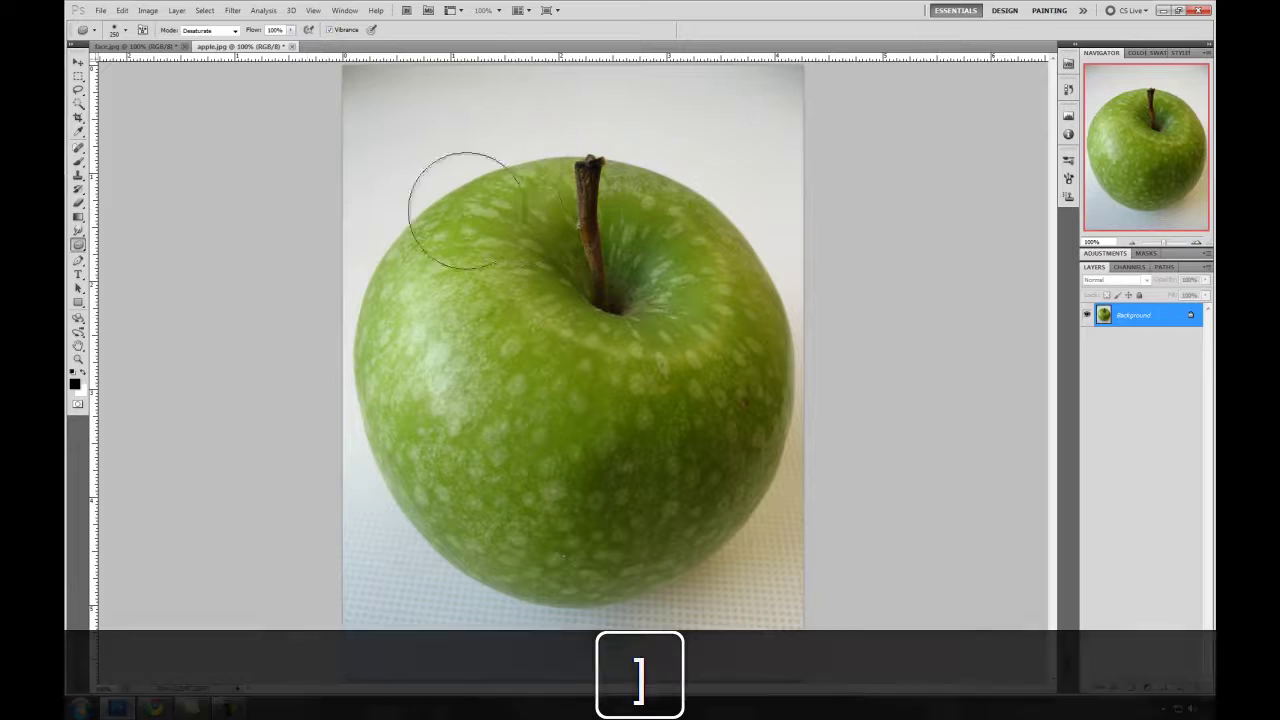
Try desaturating the left side, top and stem of the apple, and undo back to the image before it was resized
mouse_move(405, 335)
left_mouse_down()
mouse_move(435, 320)
mouse_move(428, 229)
mouse_move(425, 300)
left_mouse_up()
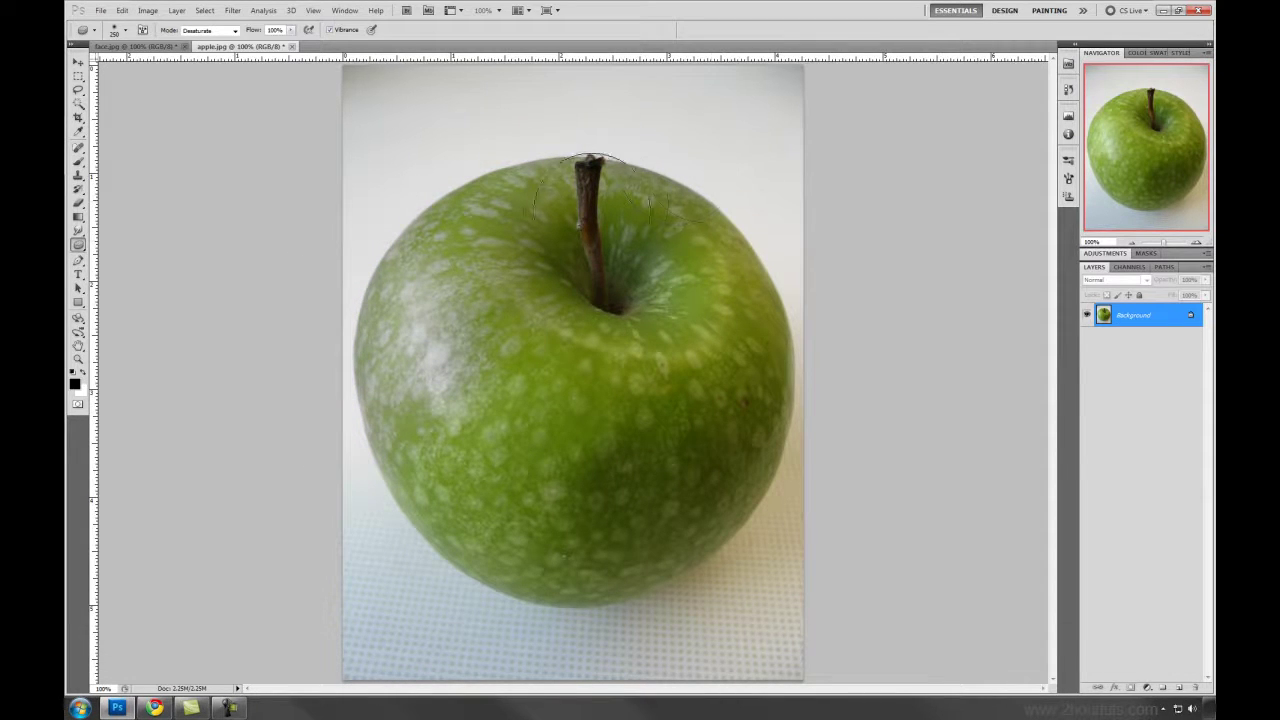
mouse_move(592, 213)
left_mouse_down()
mouse_move(318, 306)
mouse_move(695, 162)
mouse_move(325, 275)
mouse_move(705, 154)
mouse_move(354, 308)
mouse_move(654, 237)
mouse_move(283, 417)
mouse_move(452, 170)
mouse_move(365, 344)
mouse_move(559, 165)
mouse_move(325, 339)
mouse_move(712, 137)
mouse_move(371, 277)
mouse_move(740, 185)
mouse_move(357, 291)
mouse_move(527, 195)
mouse_move(245, 400)
mouse_move(308, 399)
mouse_move(340, 344)
mouse_move(329, 435)
mouse_move(552, 169)
mouse_move(680, 151)
mouse_move(617, 176)
mouse_move(557, 143)
left_mouse_up()
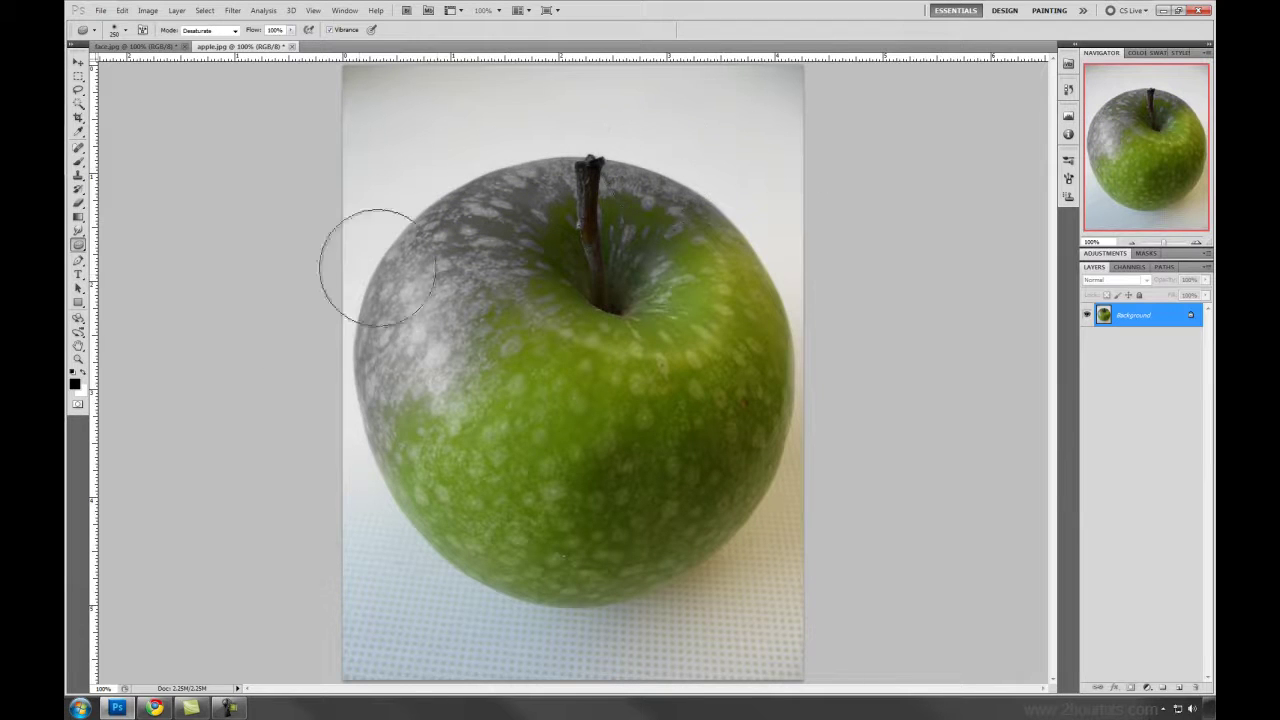
mouse_move(377, 267)
left_mouse_down()
mouse_move(483, 232)
mouse_move(408, 535)
mouse_move(395, 525)
mouse_move(403, 362)
mouse_move(416, 560)
mouse_move(399, 485)
mouse_move(384, 478)
mouse_move(393, 568)
mouse_move(525, 275)
mouse_move(730, 200)
left_mouse_up()
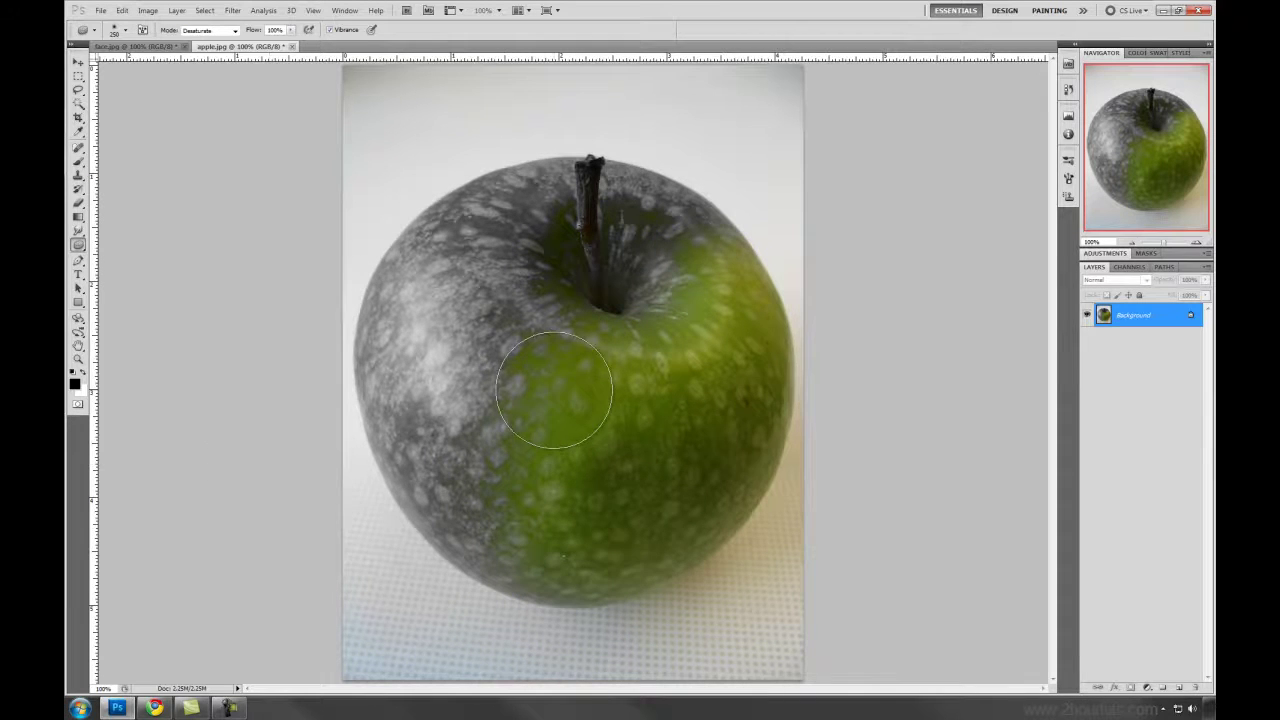
key("ctrl+z")
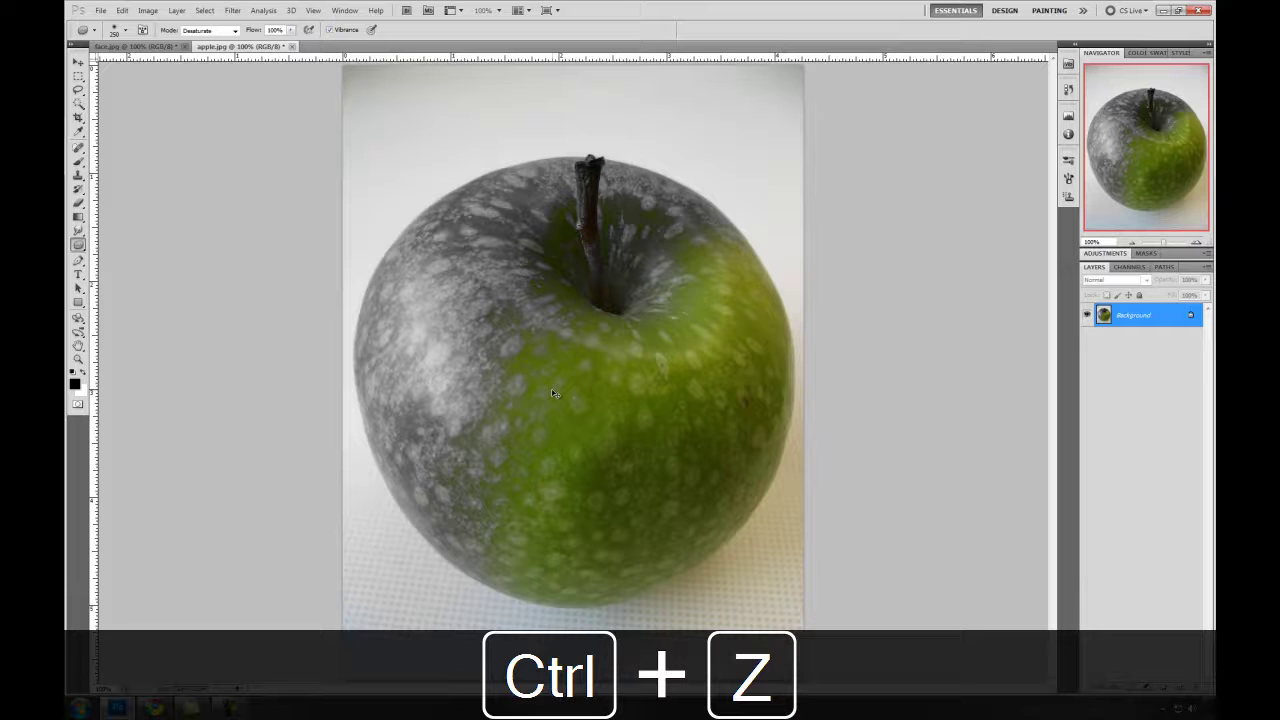
key("ctrl+alt+z")
key("ctrl+alt+z")
key("ctrl+alt+z")
key("ctrl+alt+z")
key("ctrl+alt+z")
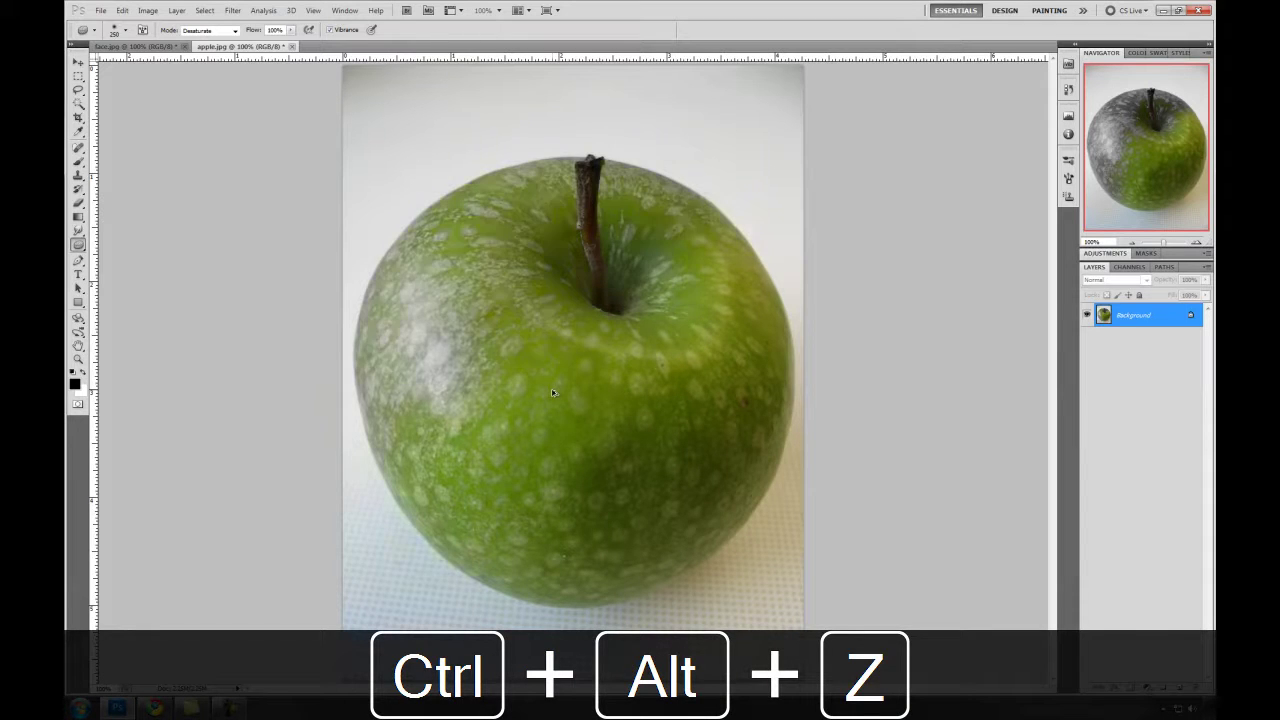
Scale down the apple image's pixel dimensions using percent units, keeping its proportions
scroll(552, 393, "up", 1)
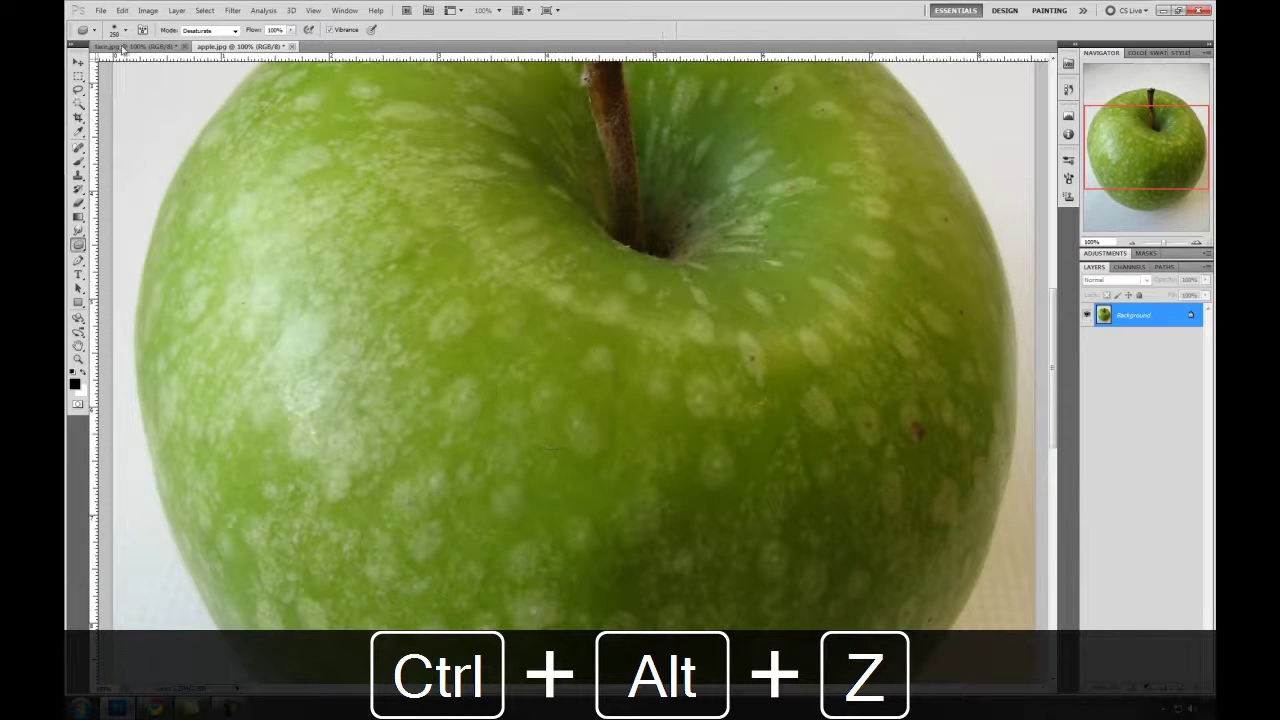
left_click(147, 10)
left_click(176, 96)
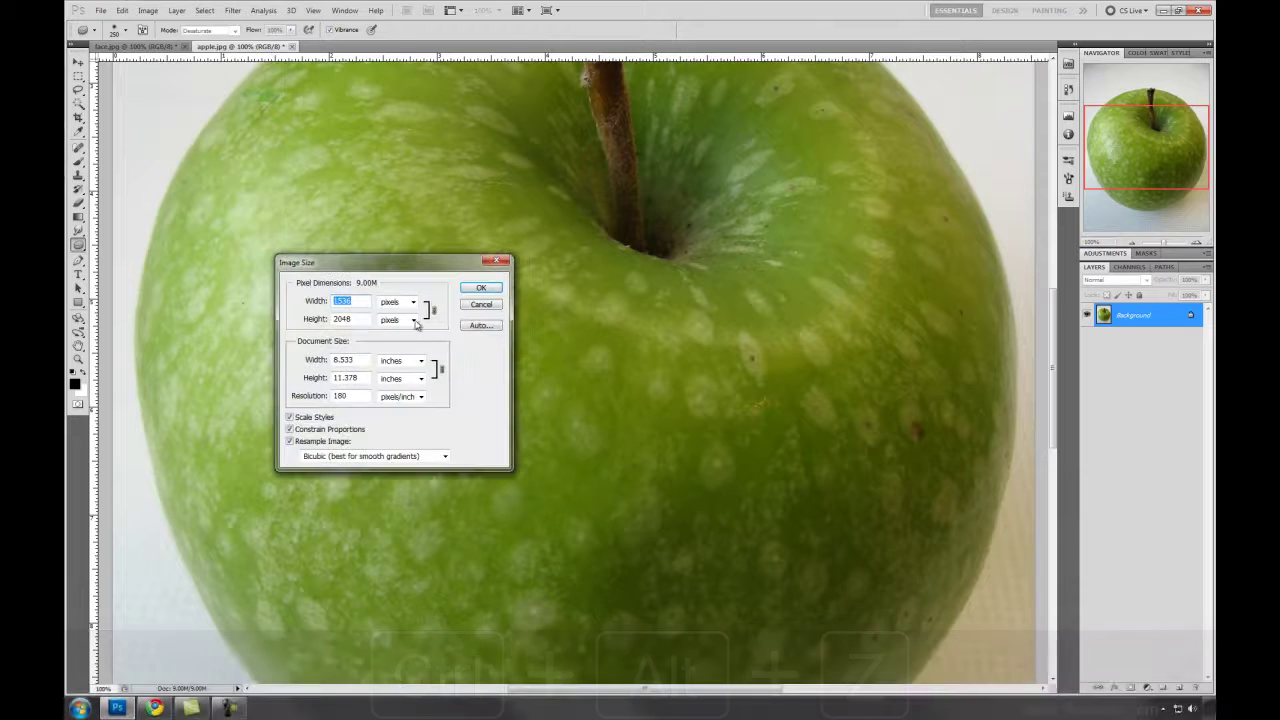
left_click(396, 301)
left_click(393, 313)
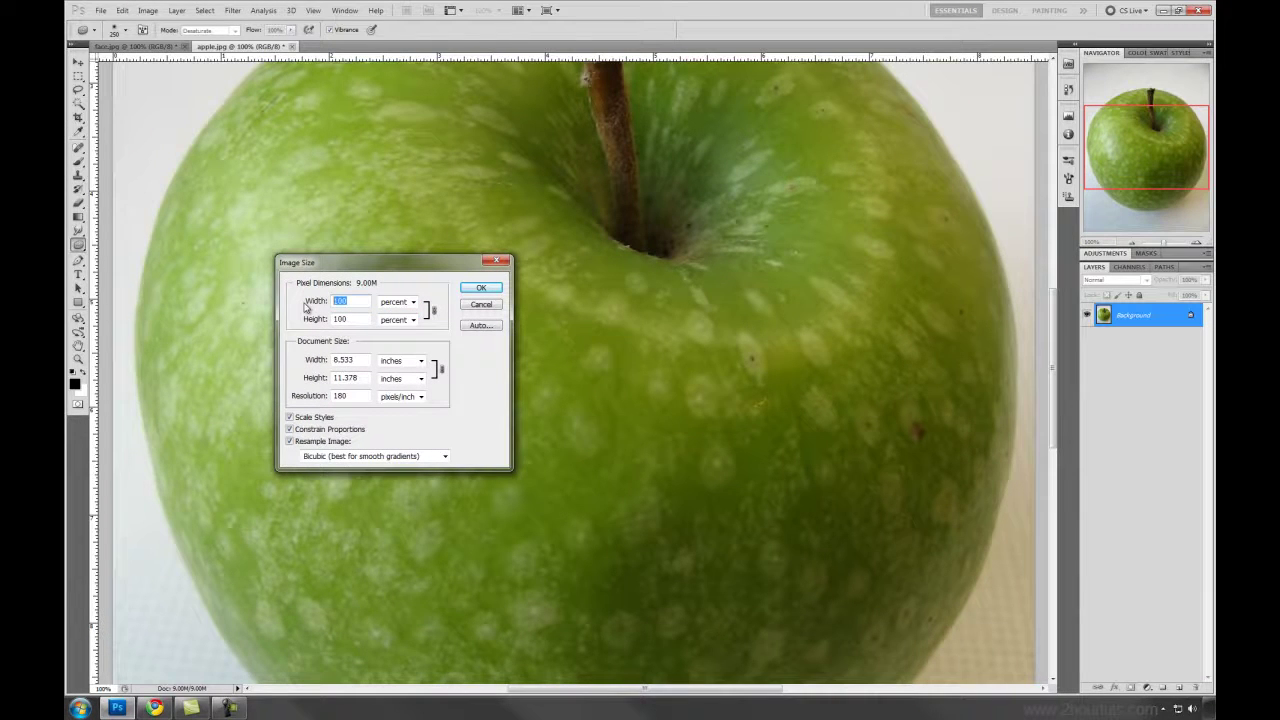
key("Return")
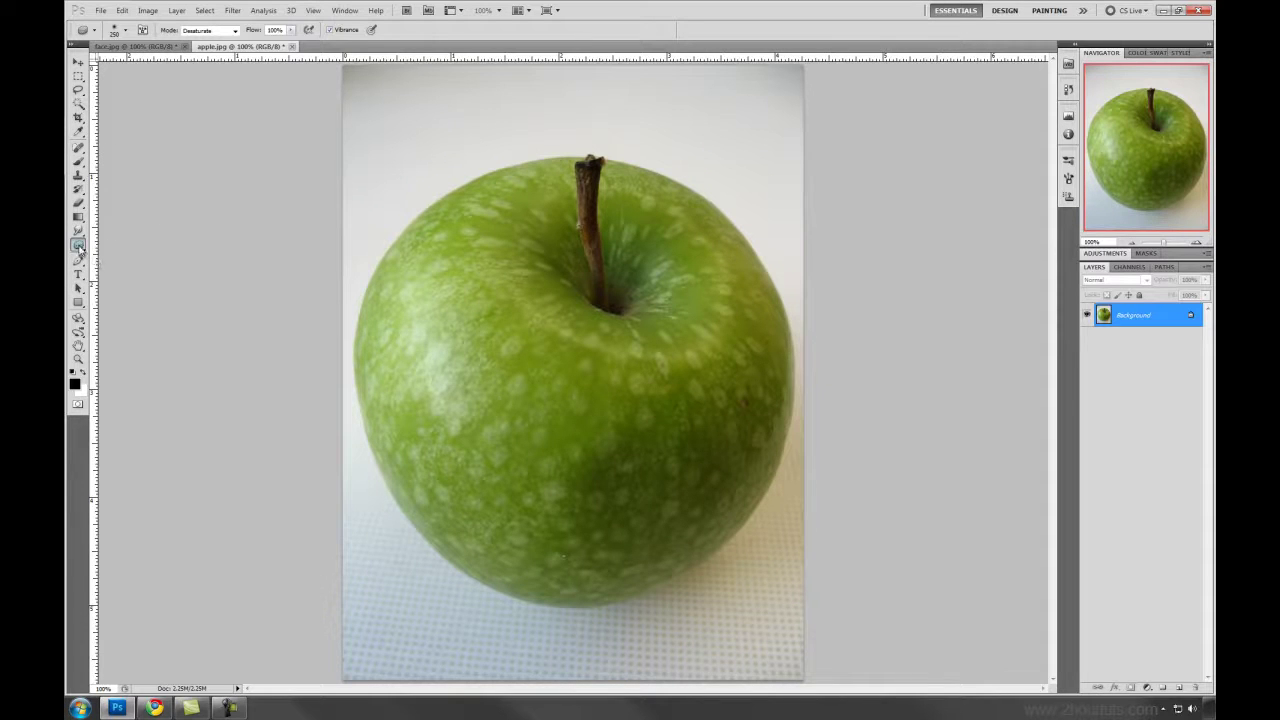
Choose the Sponge tool again and set its mode to Saturate
left_click(80, 247)
left_click(118, 265)
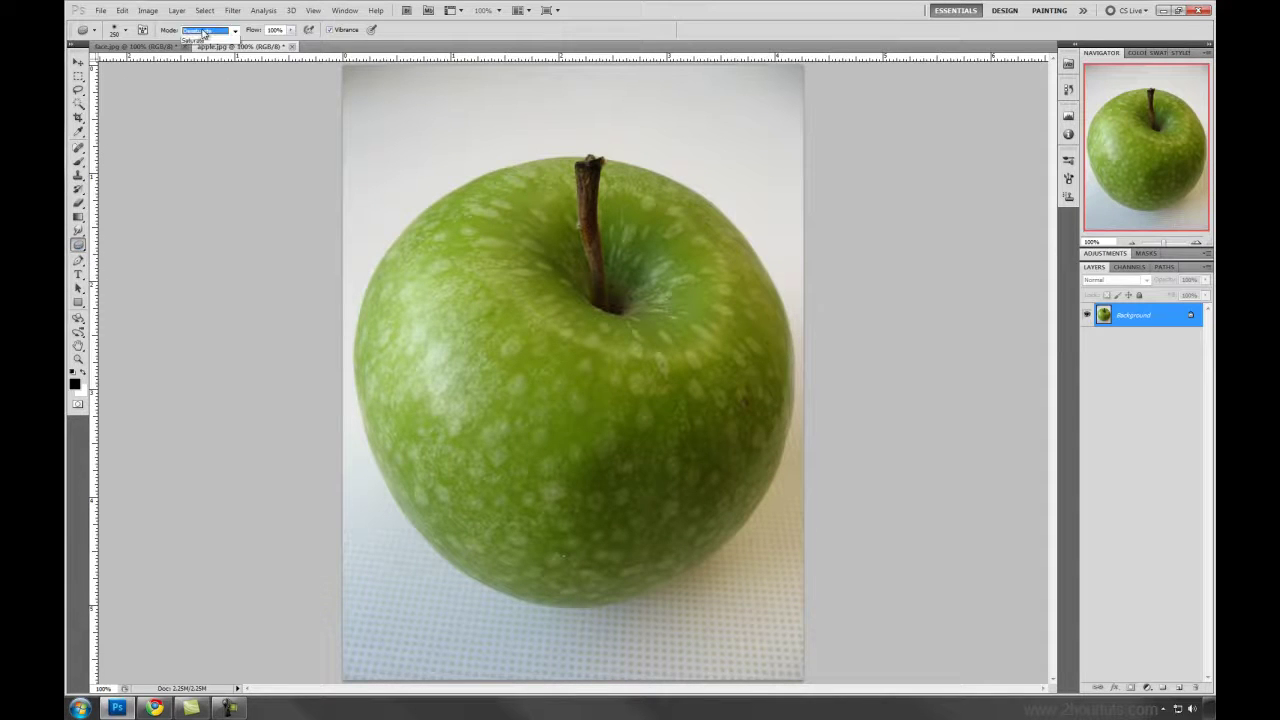
left_click(198, 40)
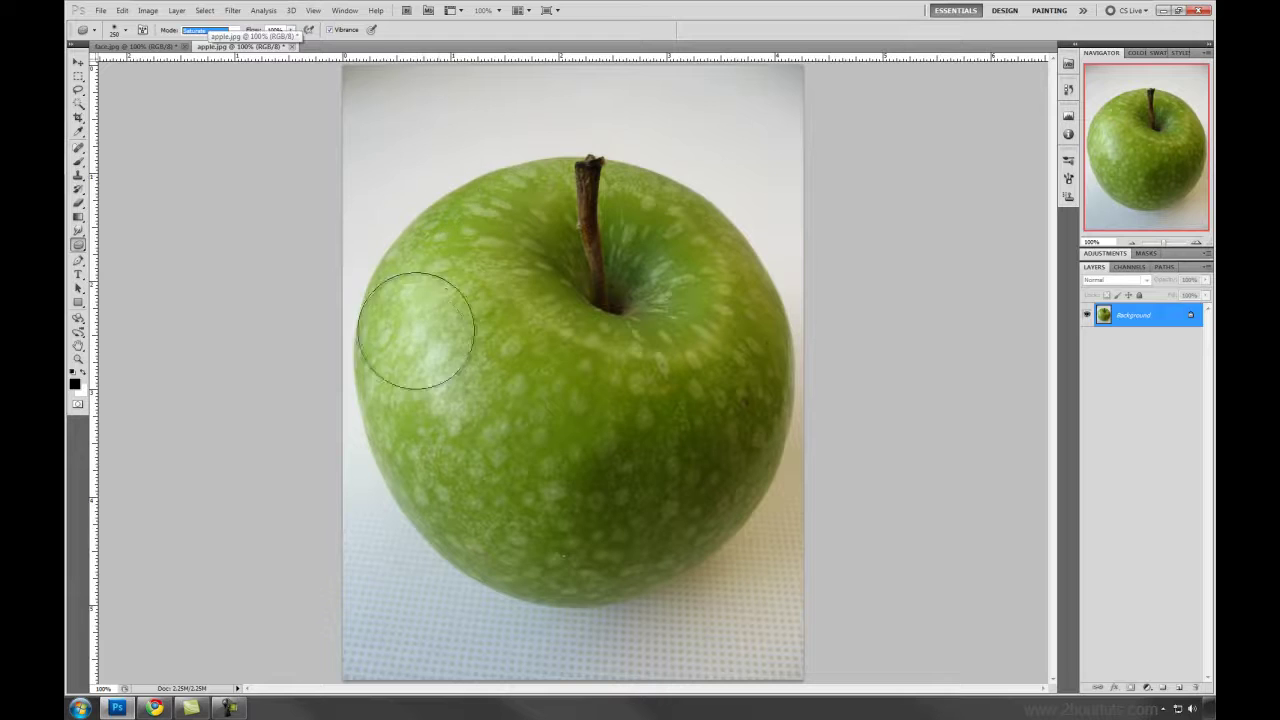
Try saturating the apple's left side, stem, bottom and right side with the 250 brush, and undo all the strokes
mouse_move(416, 330)
left_mouse_down()
mouse_move(570, 216)
mouse_move(530, 213)
mouse_move(350, 335)
mouse_move(563, 200)
mouse_move(655, 196)
mouse_move(395, 327)
mouse_move(629, 199)
mouse_move(438, 225)
mouse_move(377, 282)
mouse_move(355, 331)
mouse_move(549, 201)
mouse_move(641, 170)
mouse_move(419, 287)
mouse_move(408, 353)
mouse_move(689, 210)
mouse_move(455, 348)
mouse_move(396, 491)
mouse_move(490, 520)
mouse_move(529, 300)
left_mouse_up()
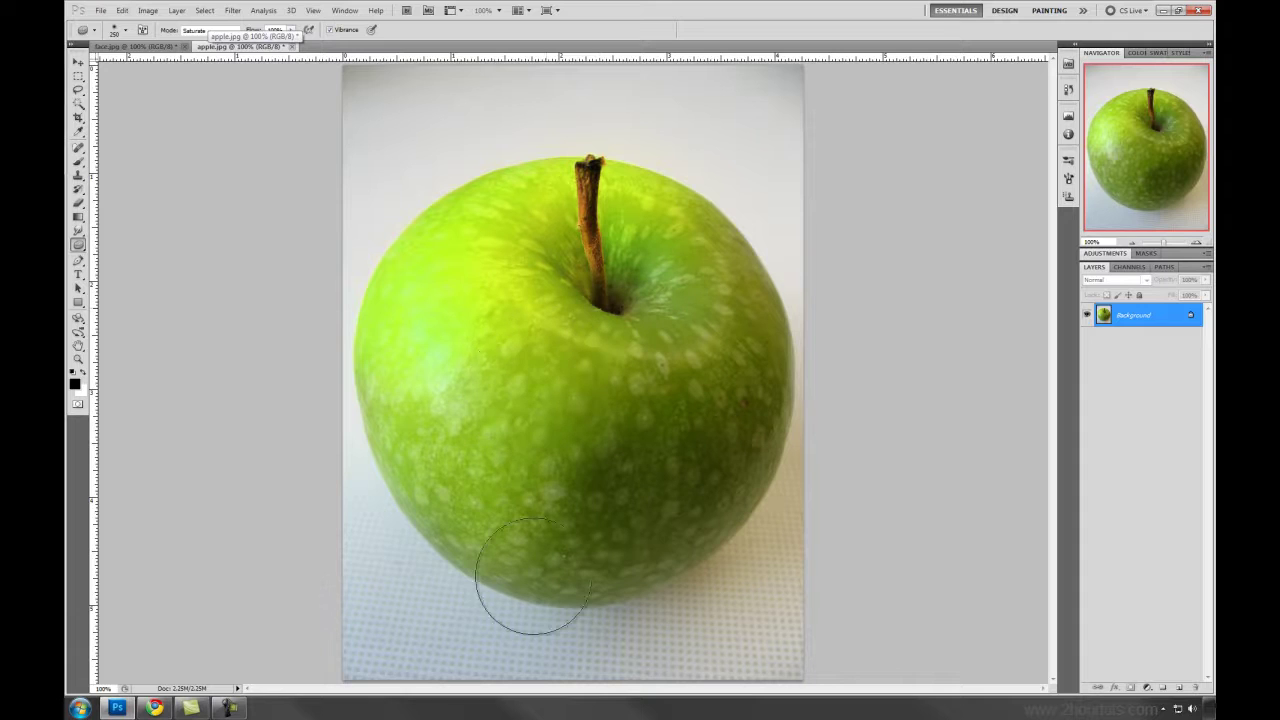
mouse_move(532, 576)
left_mouse_down()
mouse_move(426, 406)
mouse_move(520, 540)
mouse_move(711, 214)
mouse_move(590, 490)
mouse_move(690, 290)
mouse_move(680, 280)
left_mouse_up()
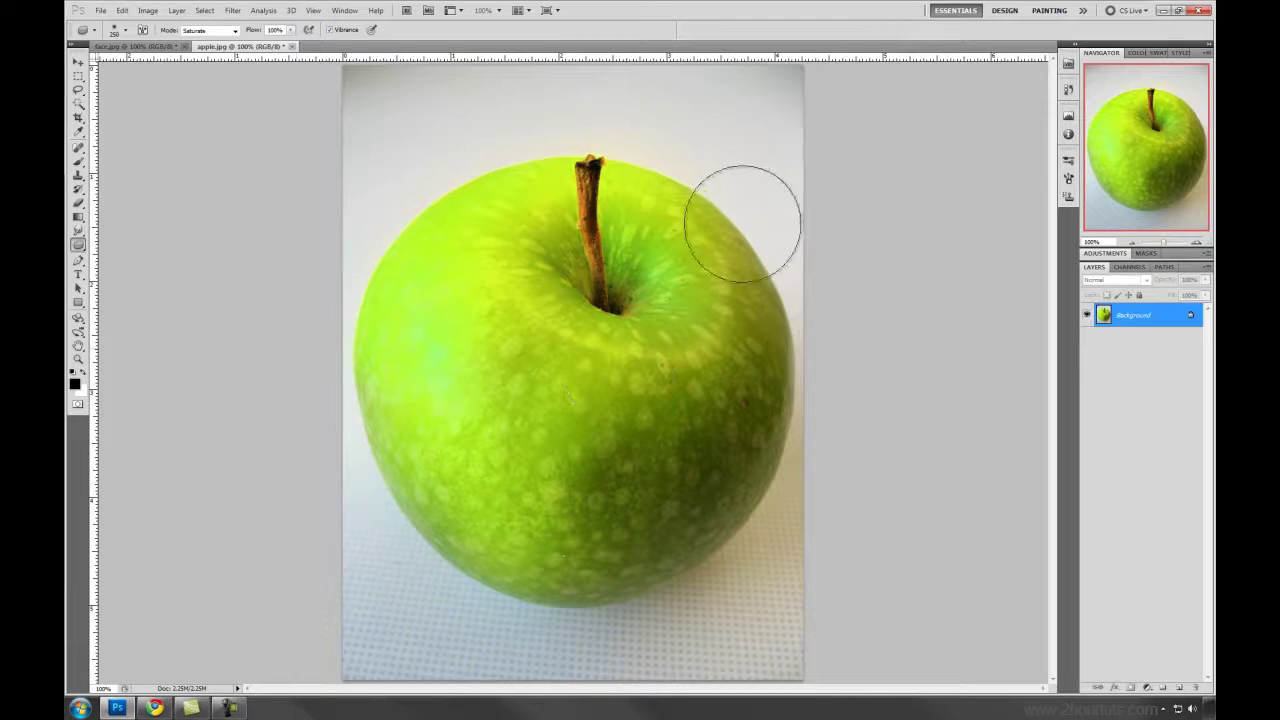
left_click_drag(742, 223, 657, 529)
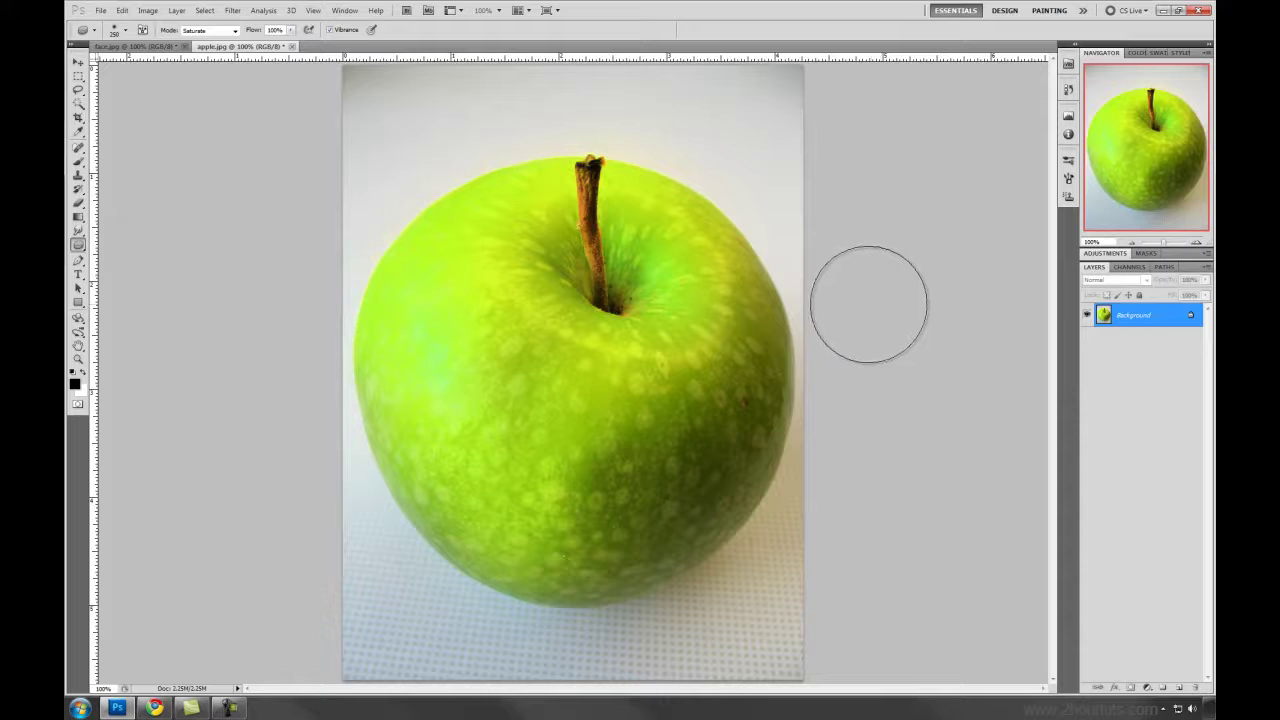
key("ctrl+z")
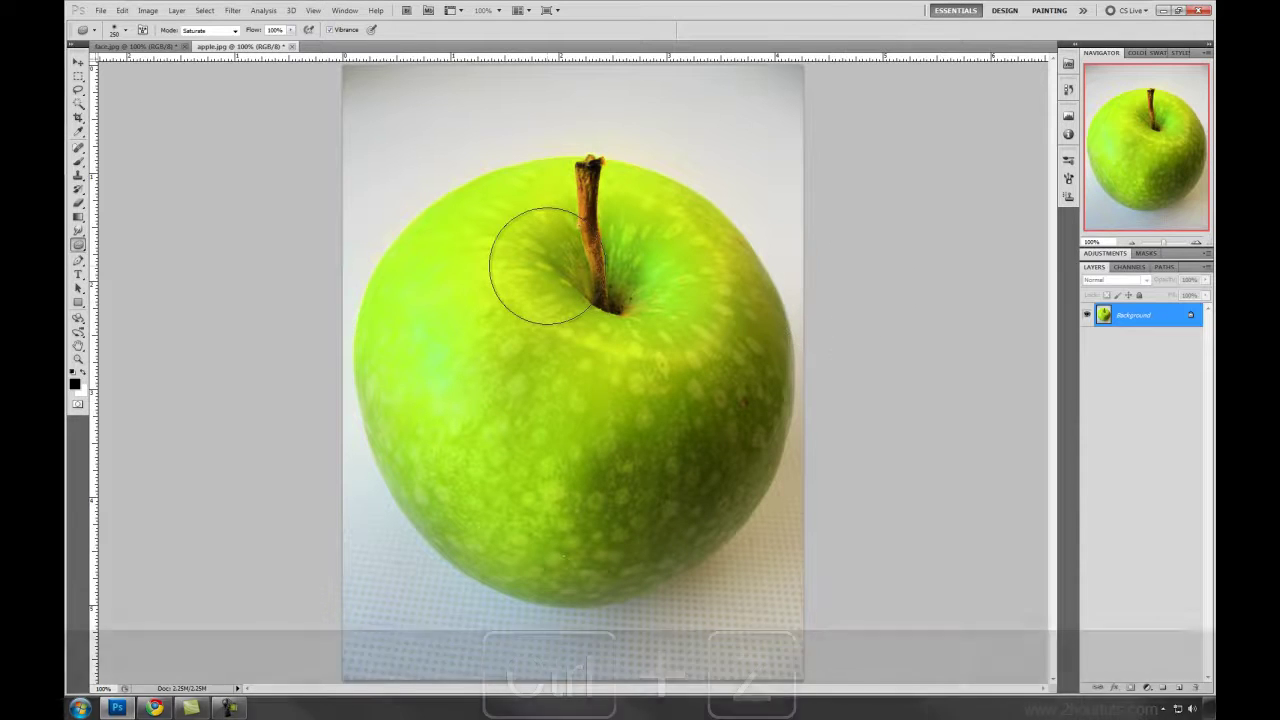
key("ctrl+alt+z")
key("ctrl+alt+z")
key("ctrl+alt+z")
key("ctrl+alt+z")
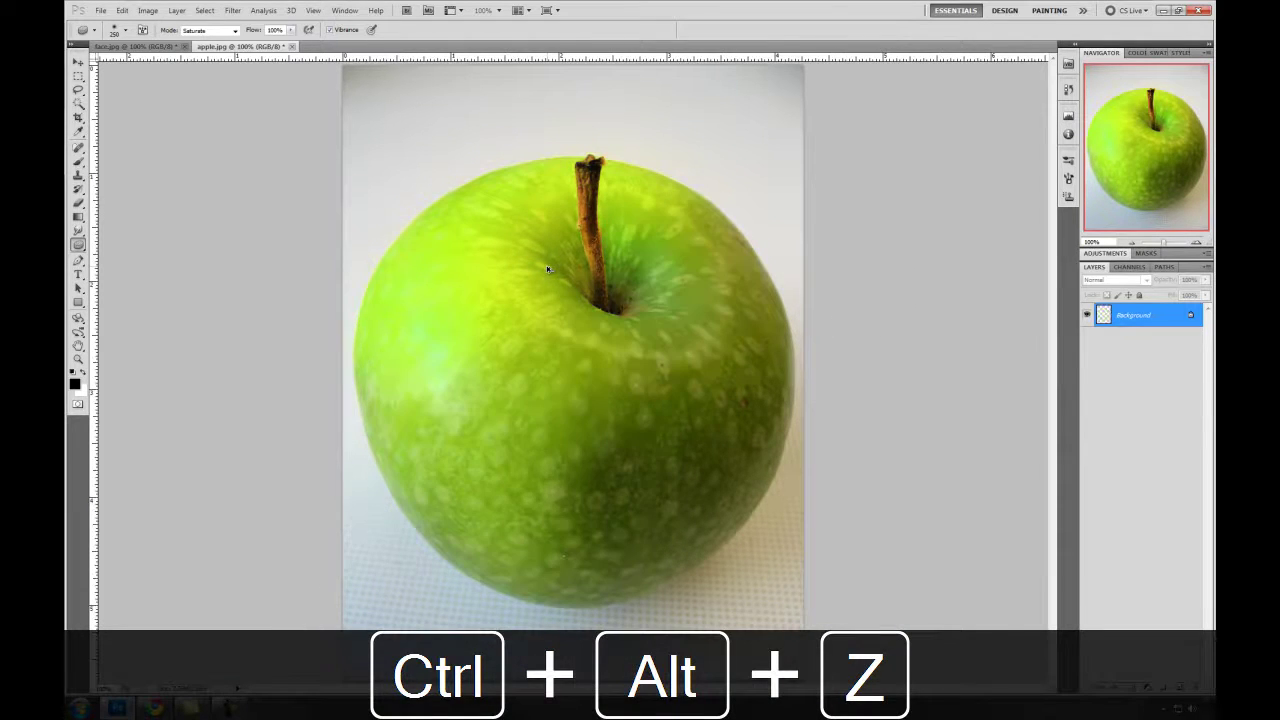
key("ctrl+alt+z")
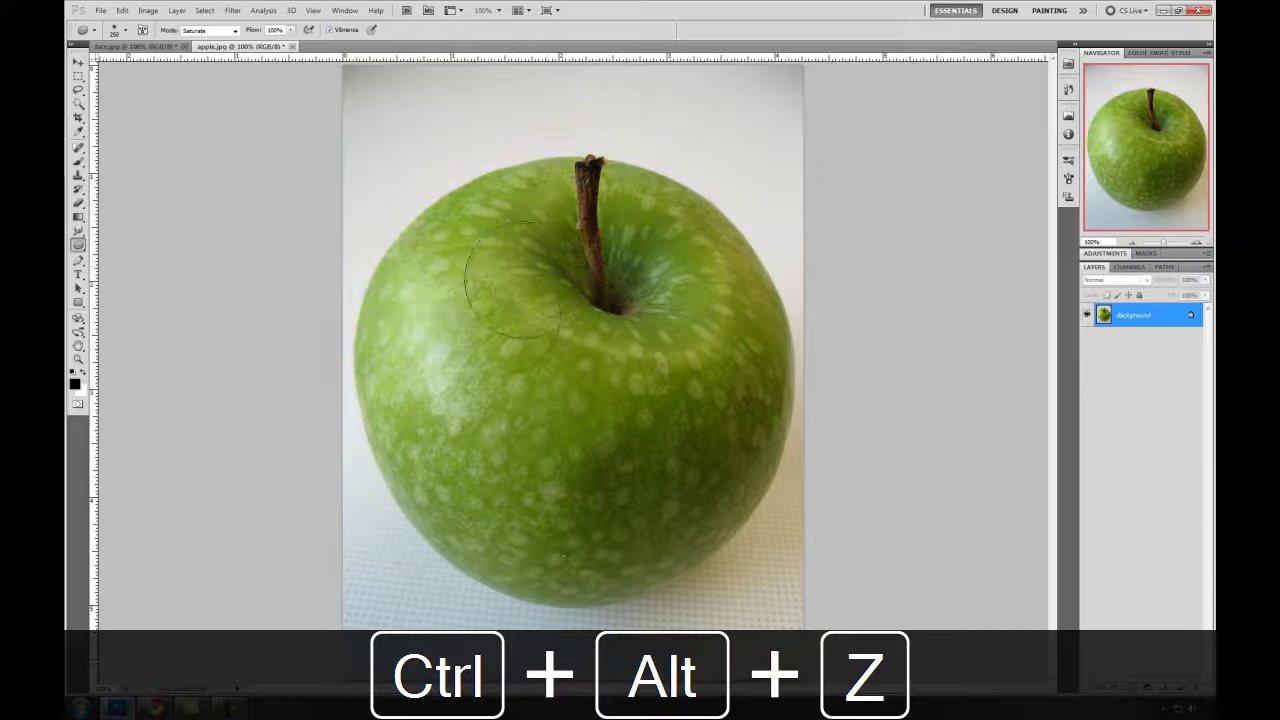
Enlarge the Sponge brush to 600 and saturate the apple in one broad stroke from its left side across to the upper right
key("bracketright")
key("bracketright")
key("bracketright")
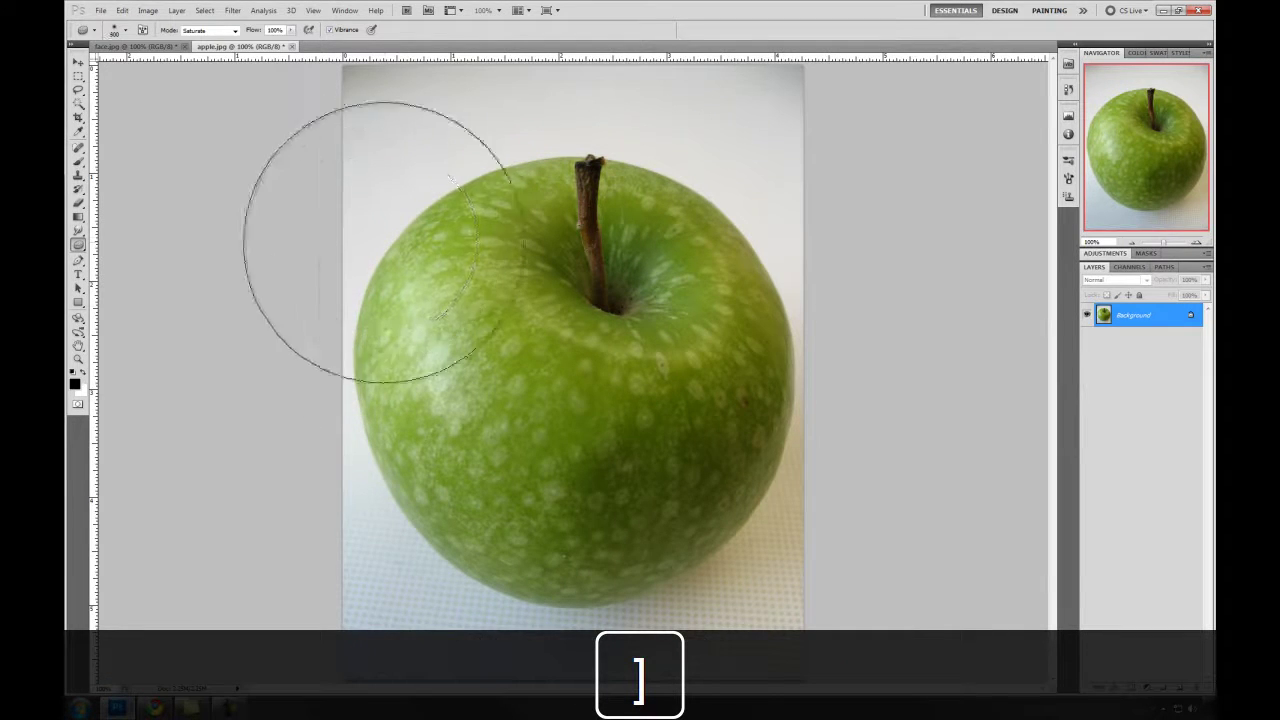
left_click_drag(386, 277, 768, 160)
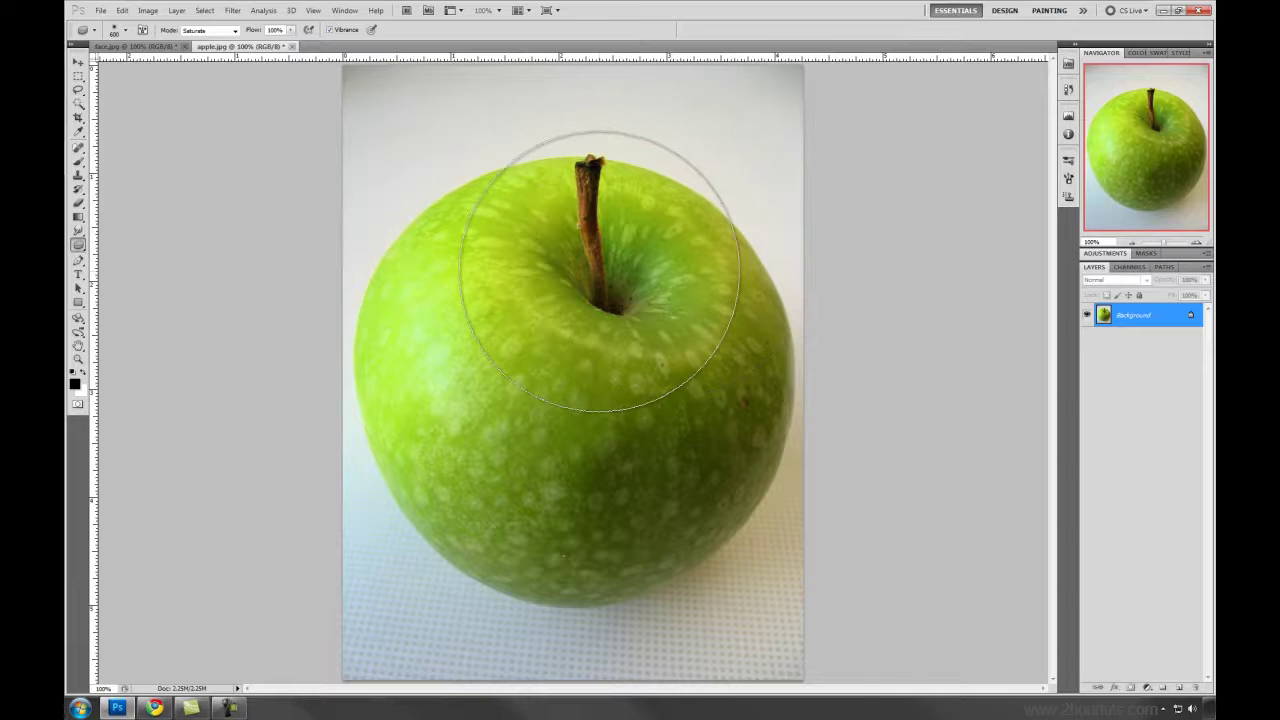
Reduce the Sponge brush size to 300 and switch to the Dodge tool
key("bracketleft")
key("bracketleft")
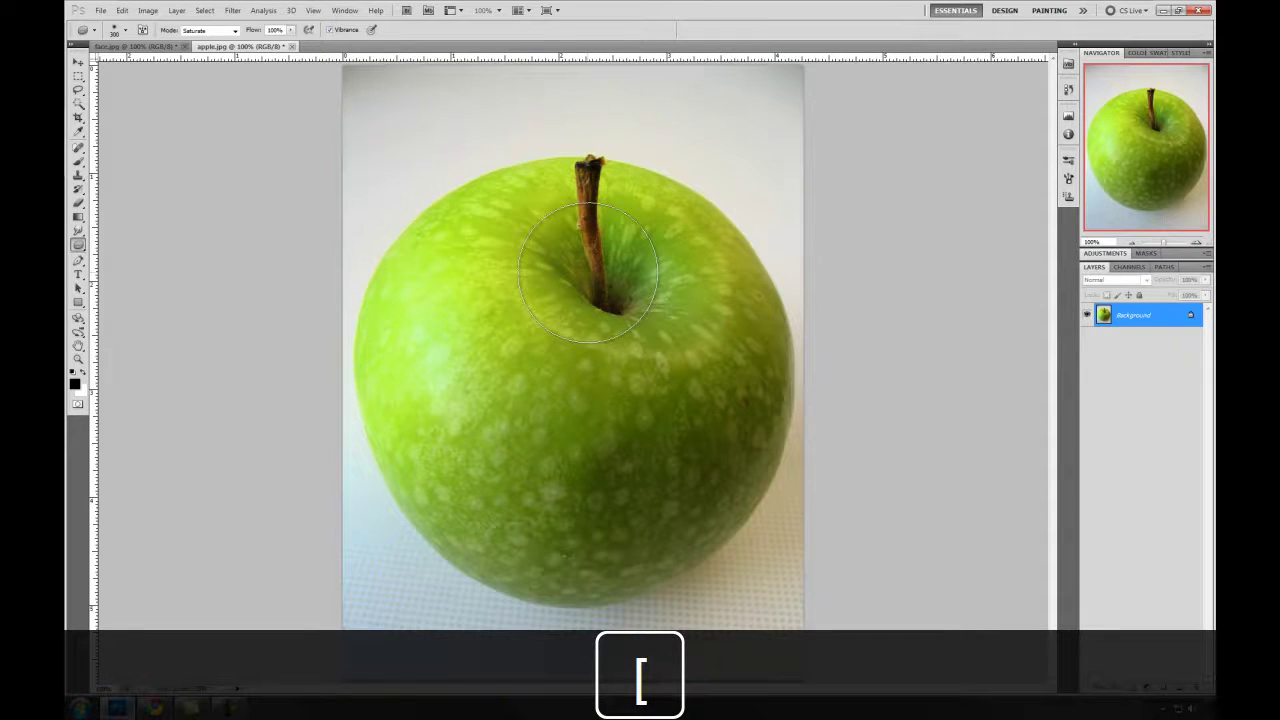
left_click(78, 244)
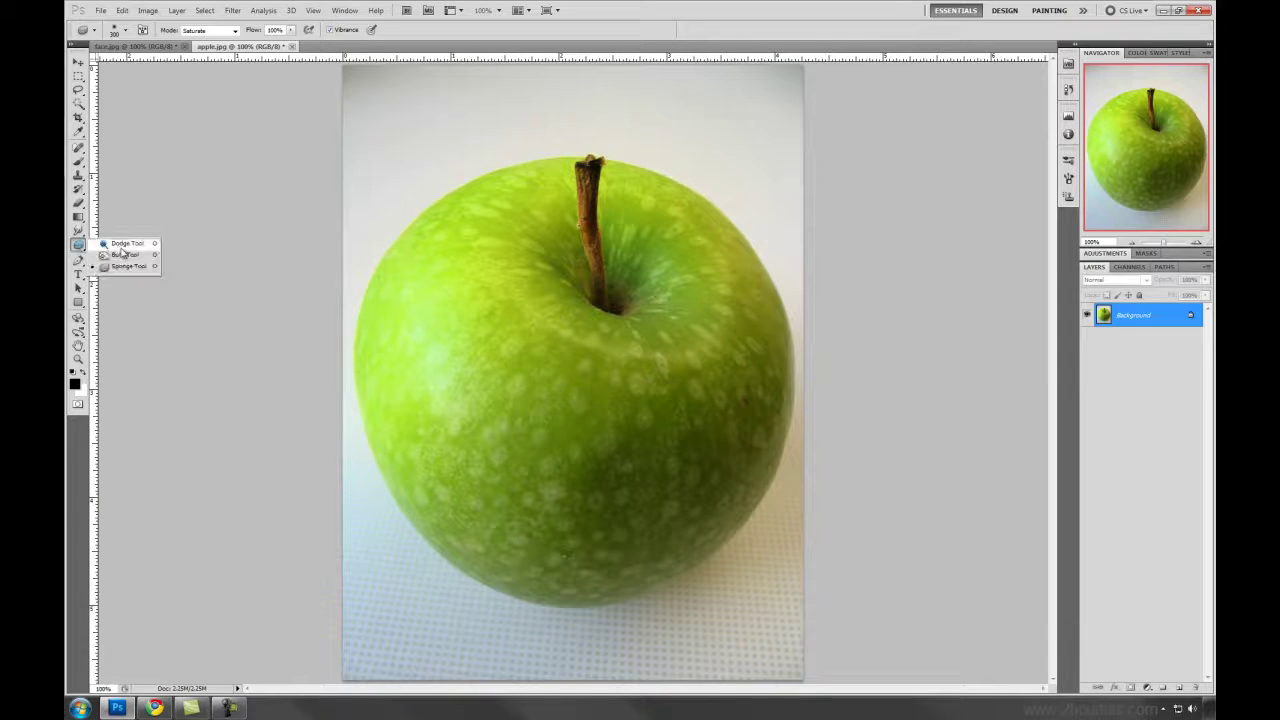
left_click(122, 254)
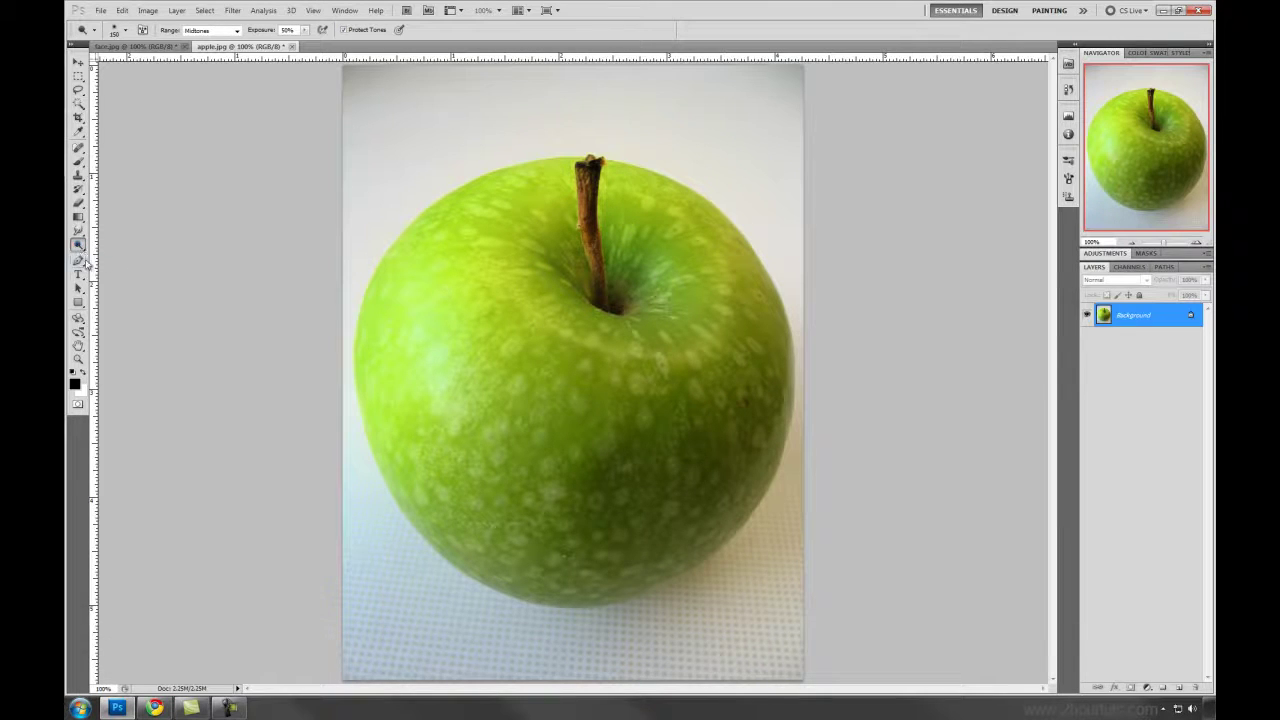